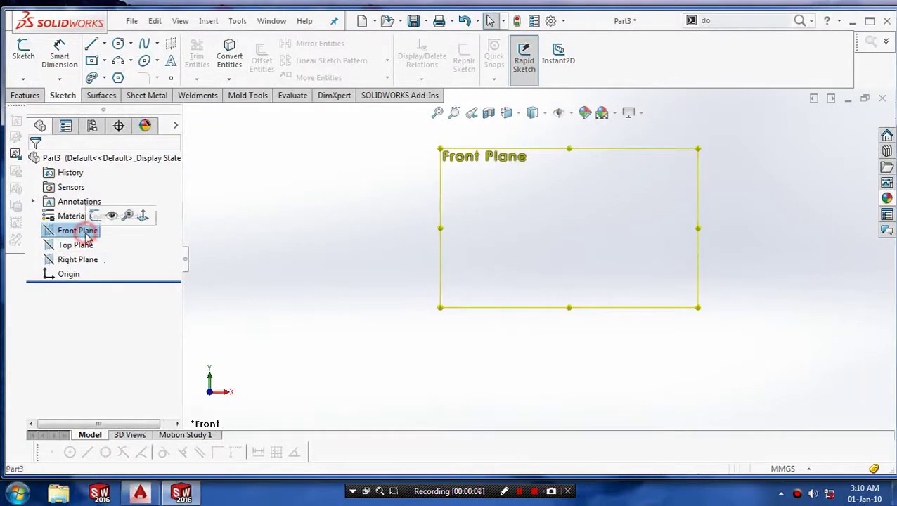
Step: Facing the Front Plane, draw a short left vertical, a long rising top line and a tall right vertical
right_click(83, 233)
left_click(142, 216)
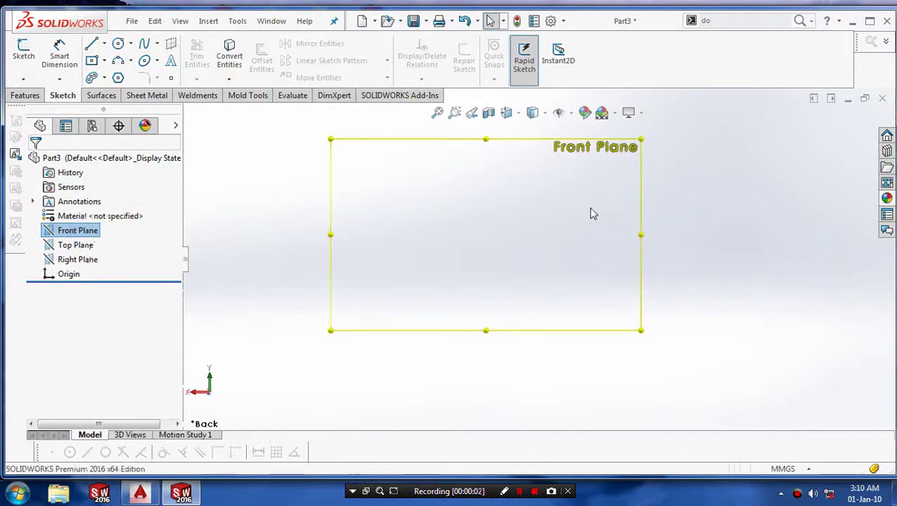
left_click(94, 45)
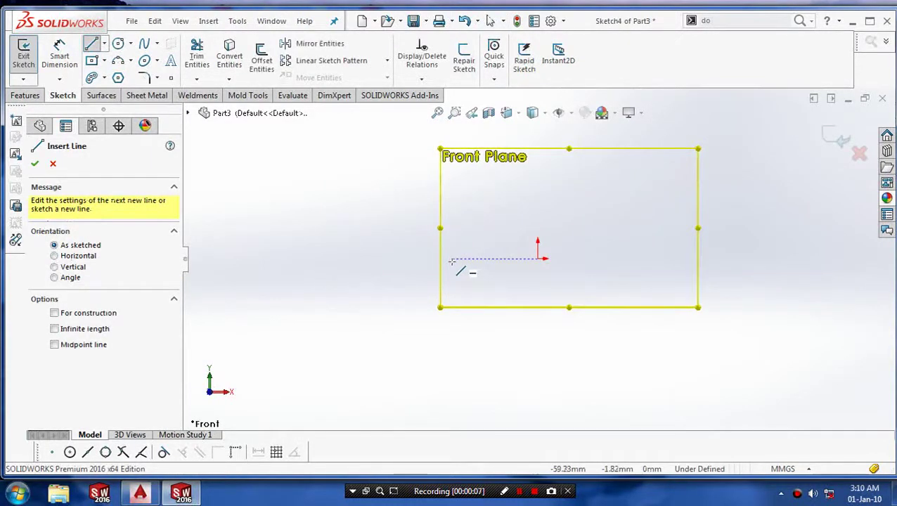
left_click(452, 258)
left_click(450, 227)
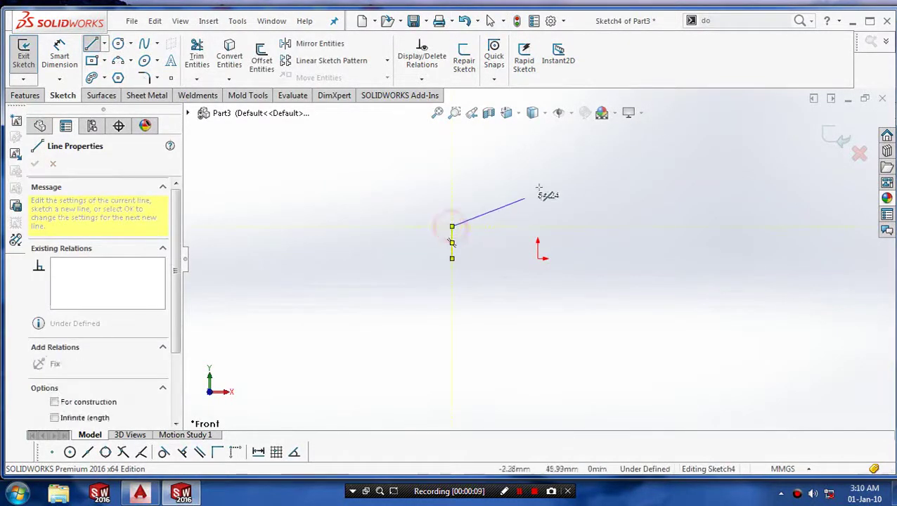
left_click(723, 176)
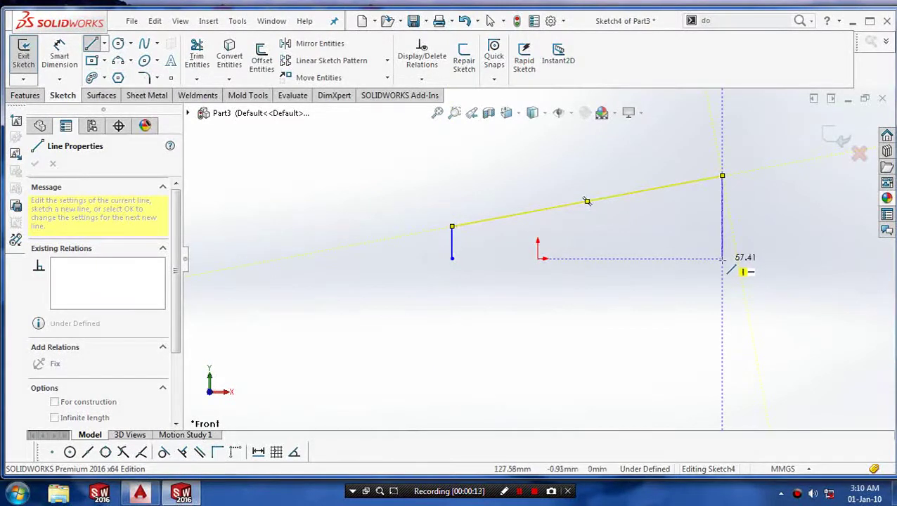
left_click(721, 258)
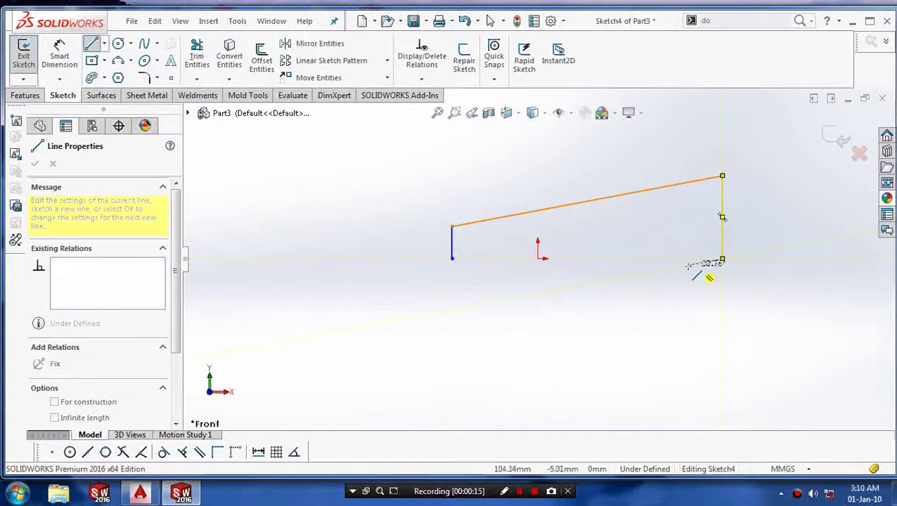
key("Escape")
Step: From the left edge's bottom corner, draw a short horizontal step and a V-shaped tooth below it
key("f")
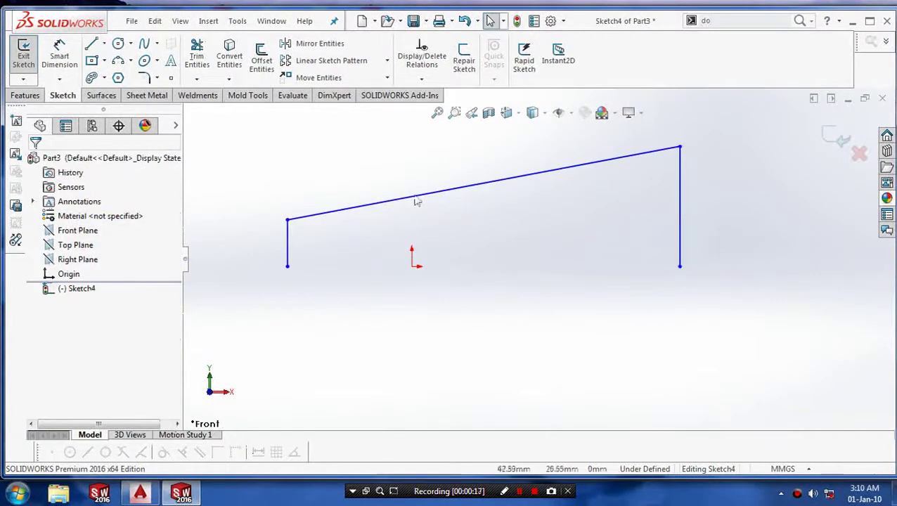
left_click(91, 43)
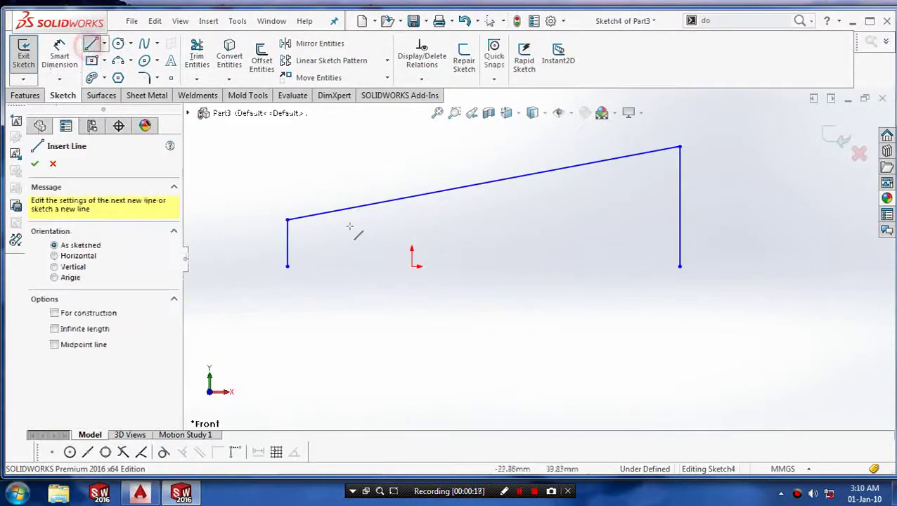
left_click(288, 269)
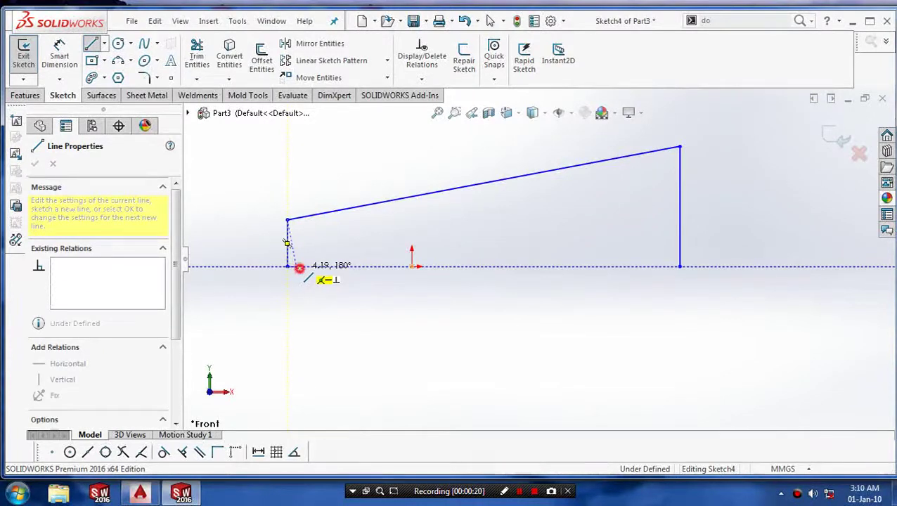
left_click(300, 268)
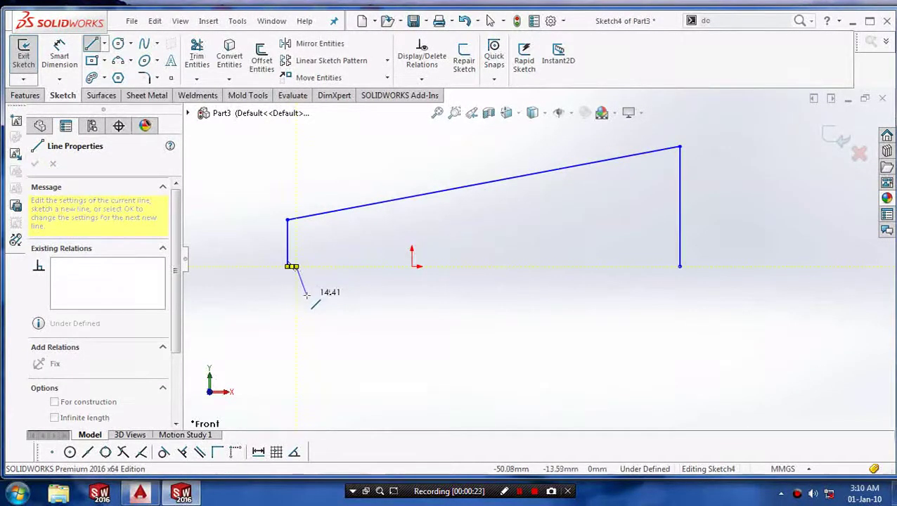
left_click(306, 295)
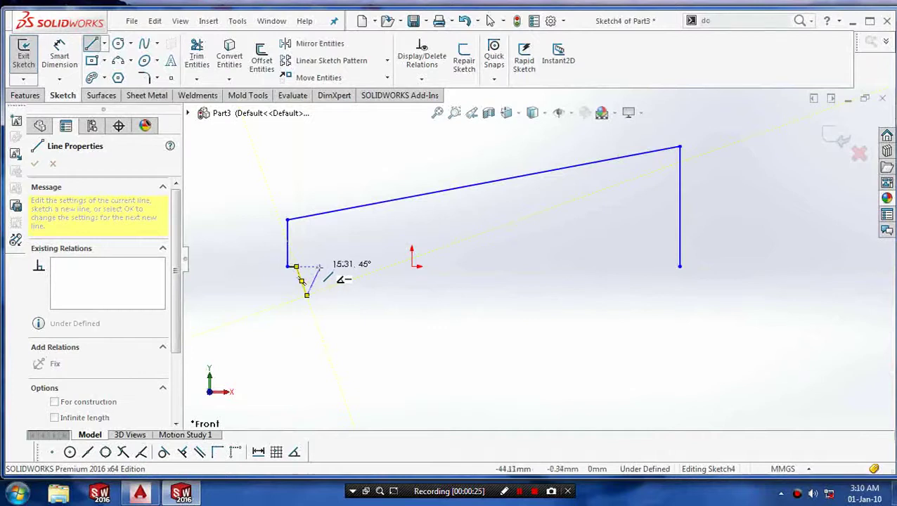
left_click(319, 266)
key("Escape")
key("f")
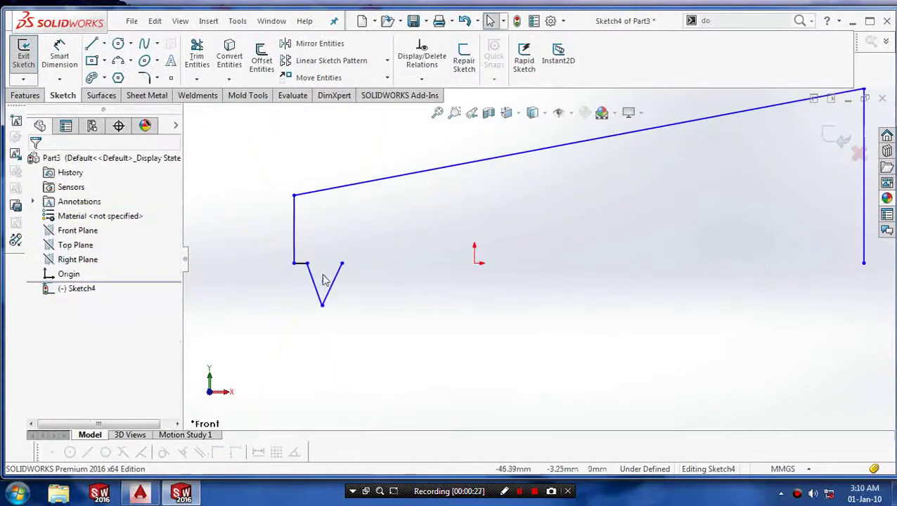
scroll(356, 279, "down", 1)
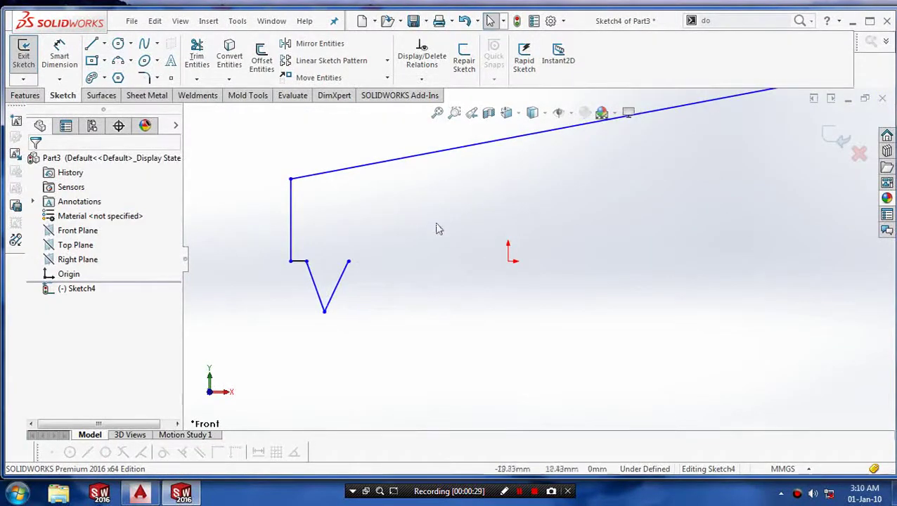
Step: Try a linear sketch pattern of the three tooth lines, then cancel it
left_click(388, 61)
left_click(376, 78)
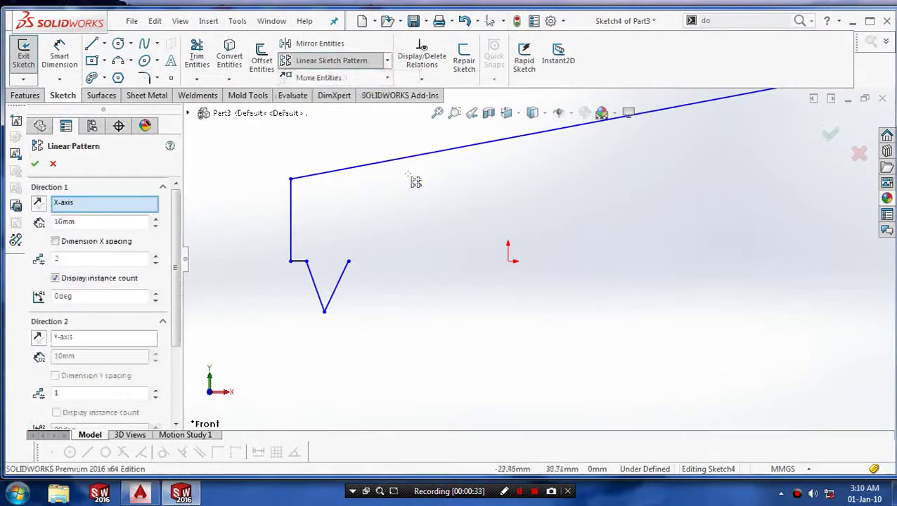
left_click(303, 265)
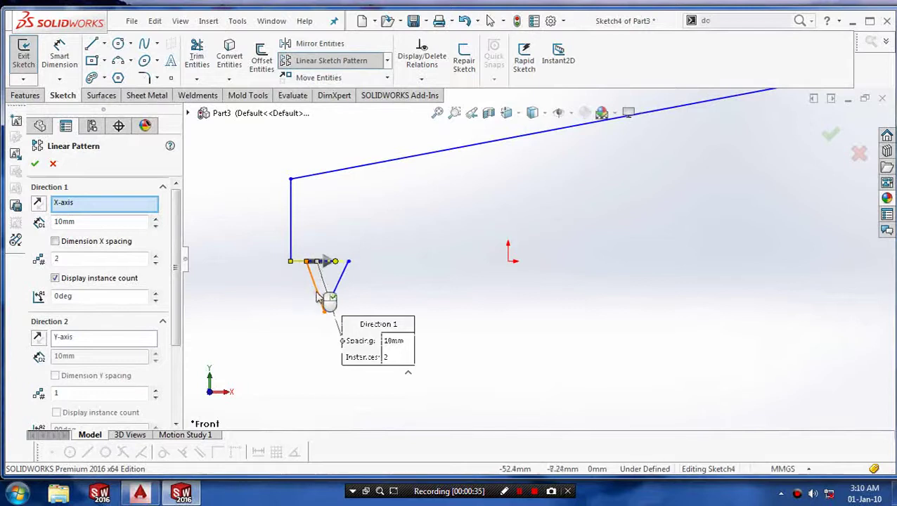
left_click(317, 295)
left_click(338, 288)
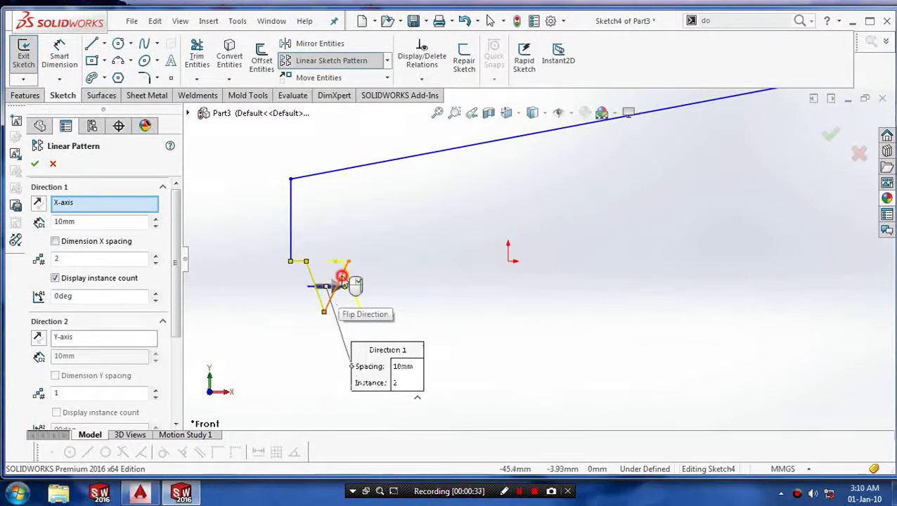
left_click(340, 275)
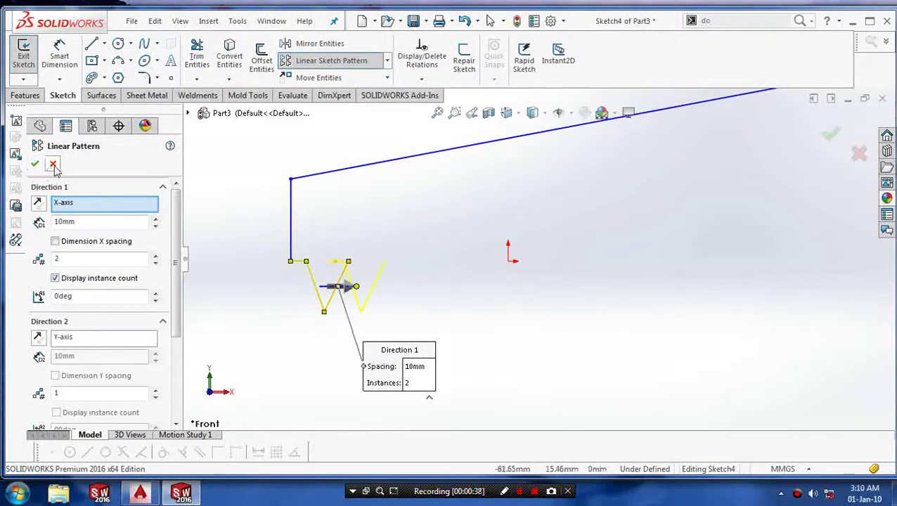
left_click(53, 165)
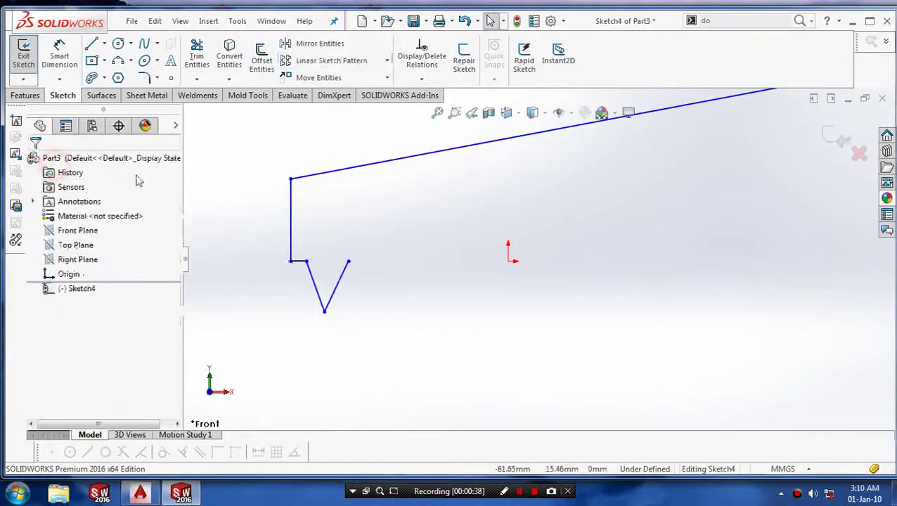
Step: Dimension the tooth width as 15.69 mm from the left corner to the tooth's right tip
left_click(59, 56)
left_click(290, 262)
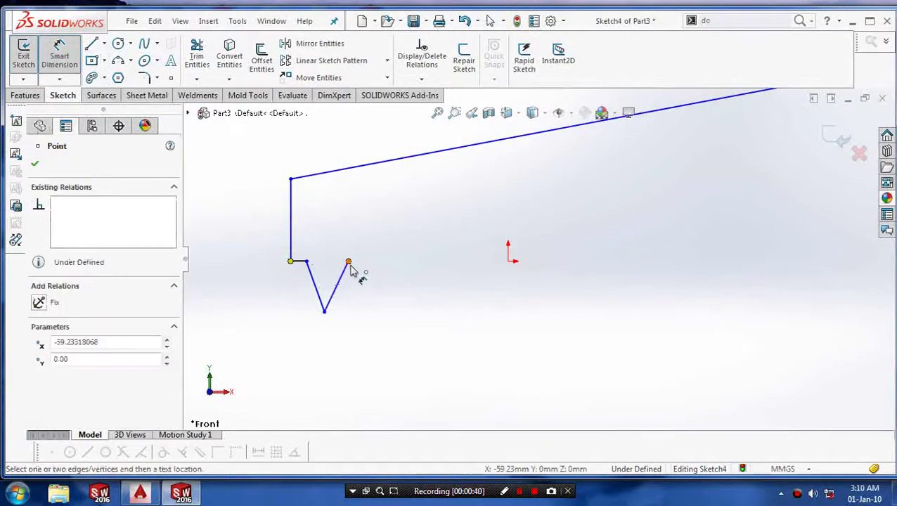
left_click(348, 261)
left_click(328, 242)
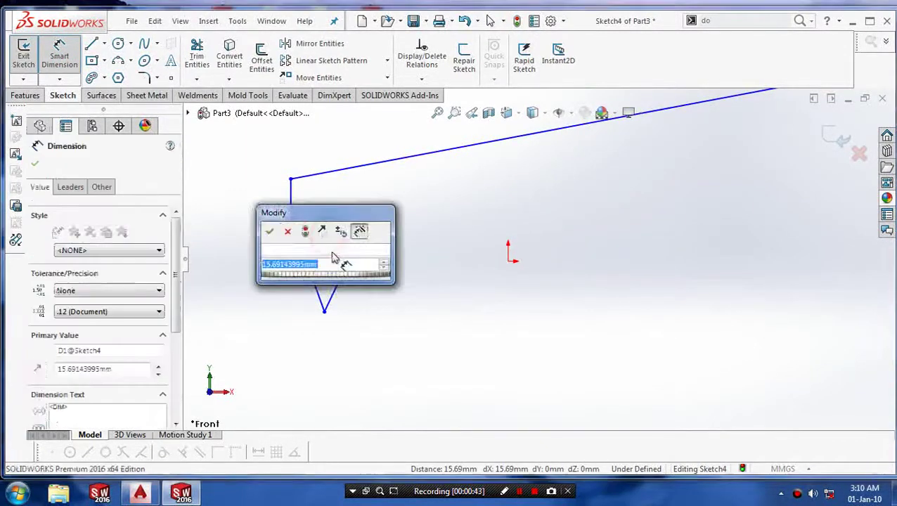
key("Return")
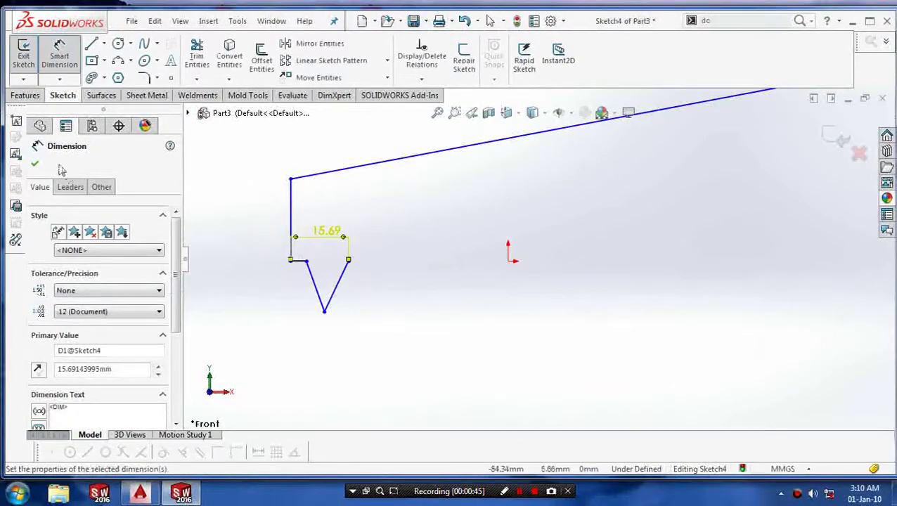
left_click(34, 164)
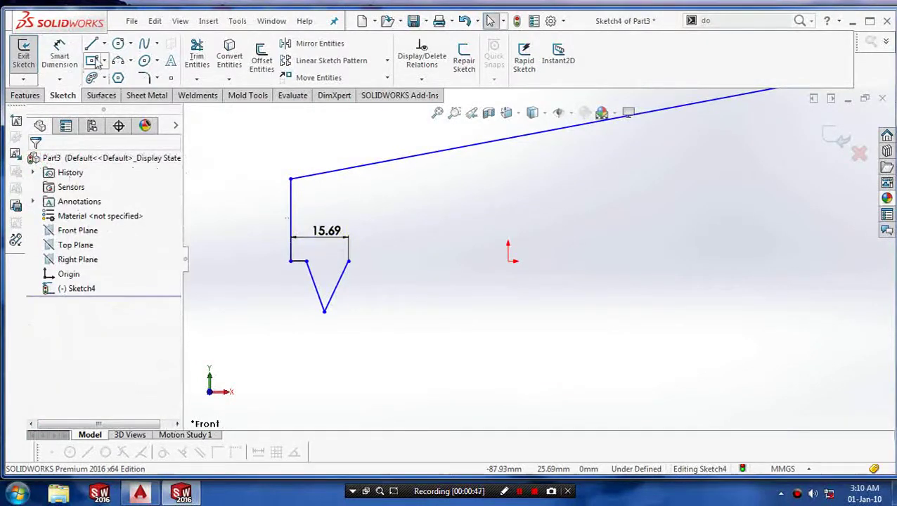
Step: Start a linear sketch pattern with the tooth's lines selected
left_click(387, 63)
left_click(352, 79)
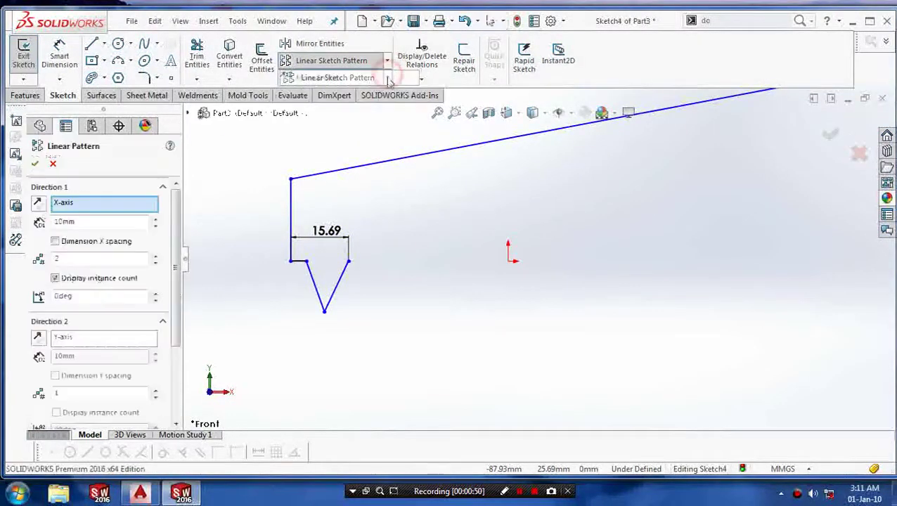
left_click(298, 268)
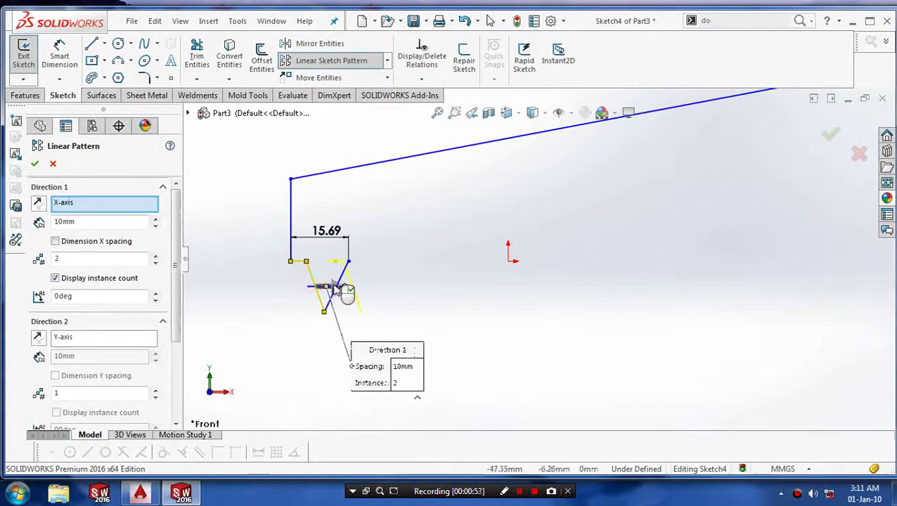
left_click(344, 278)
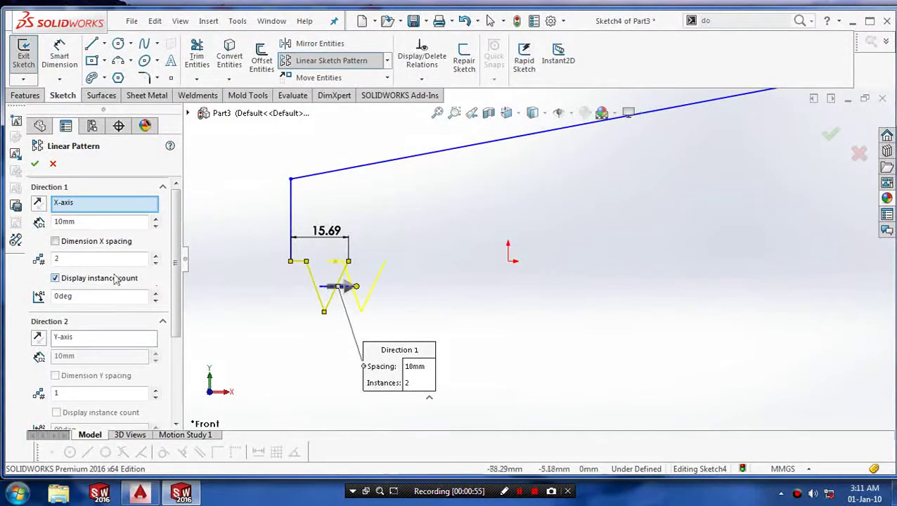
Step: Set the pattern spacing to 15.69 mm and 13 instances, then accept it
left_click(103, 224)
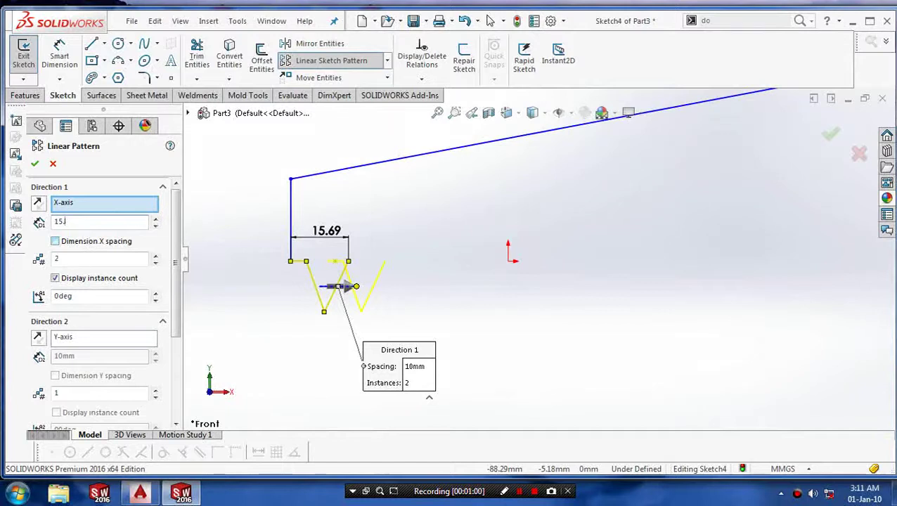
double_click(83, 220)
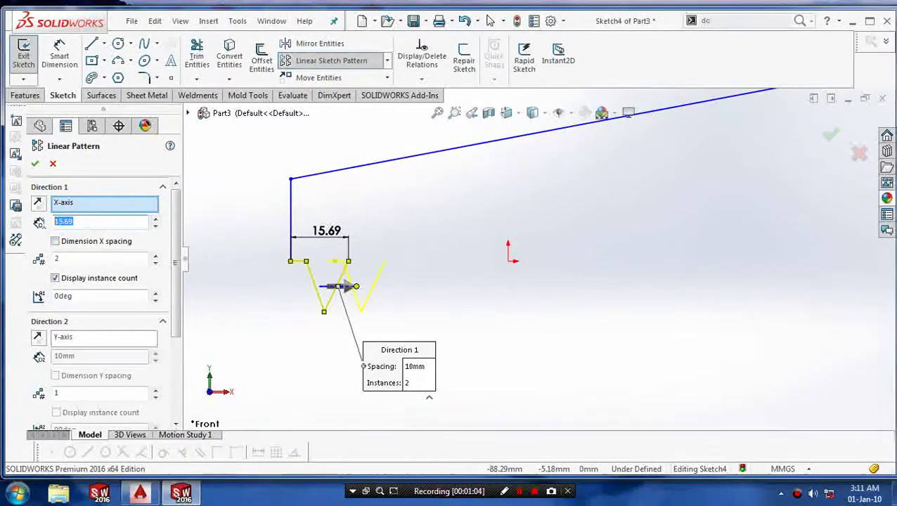
left_click(156, 257)
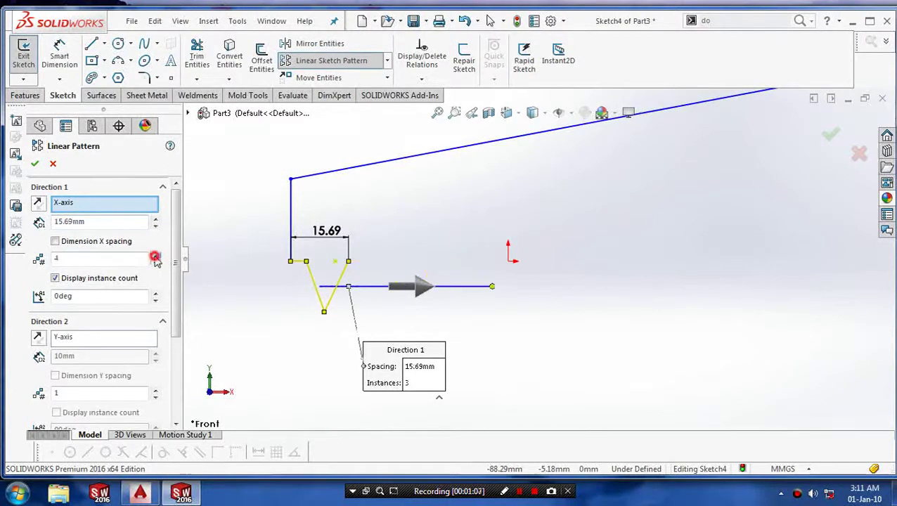
left_click(156, 257)
left_click(155, 257)
left_click(155, 257)
left_click(155, 258)
left_click(156, 257)
left_click(156, 257)
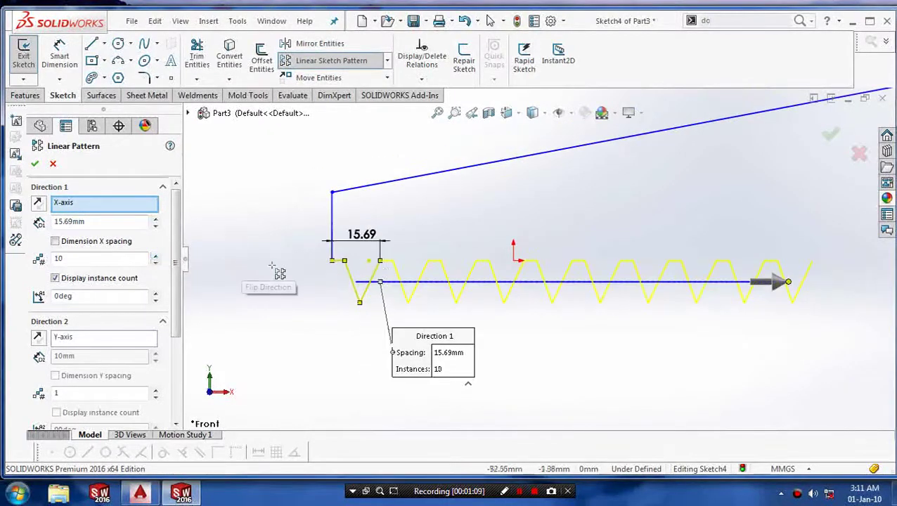
scroll(801, 236, "up", 3)
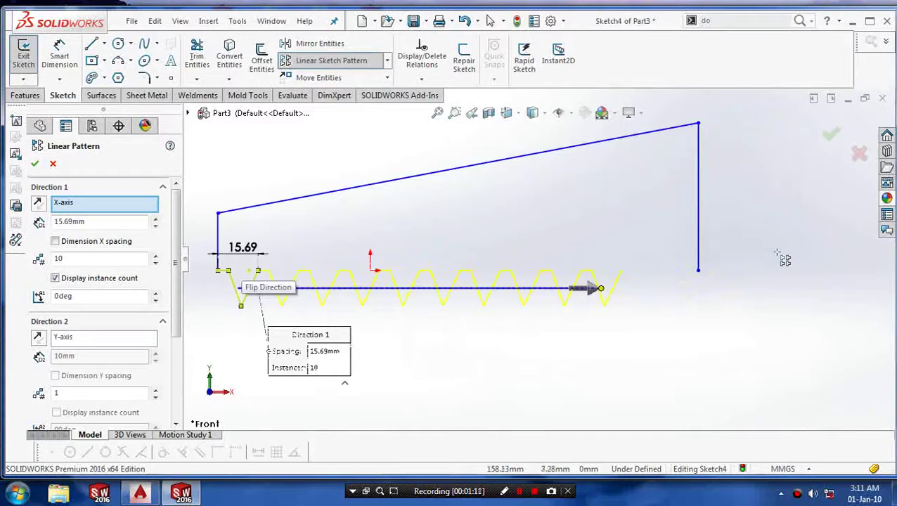
left_click(156, 256)
left_click(156, 256)
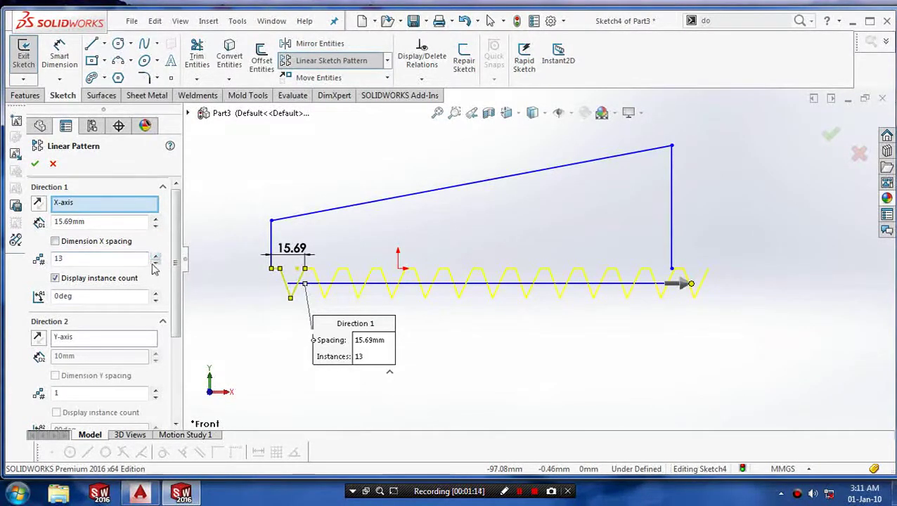
left_click(155, 263)
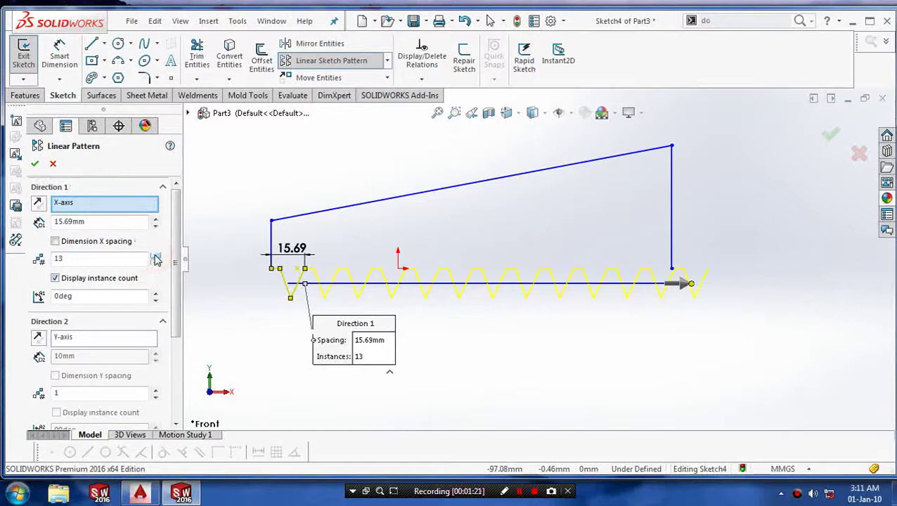
left_click(33, 166)
scroll(640, 304, "down", 5)
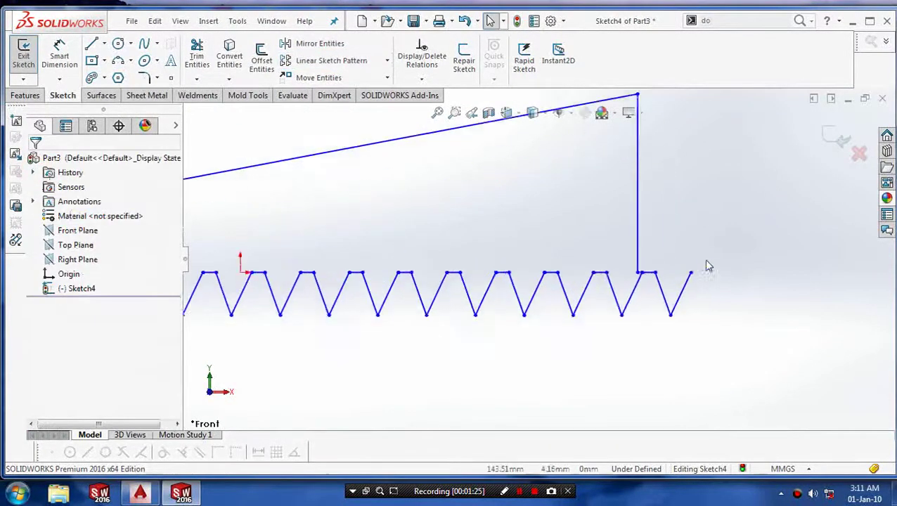
Step: Draw a short horizontal line from the bottom of the blade's right edge to the adjacent tooth peak
left_click(92, 47)
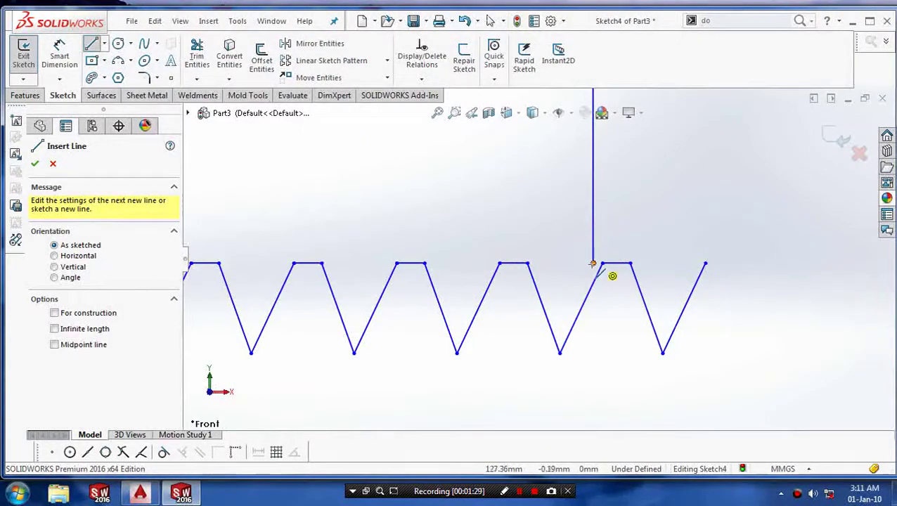
left_click_drag(594, 264, 604, 264)
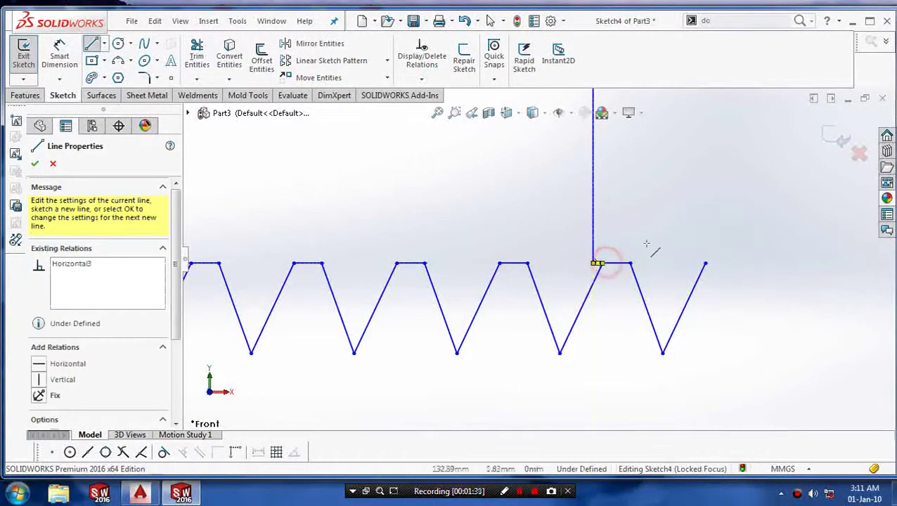
scroll(615, 266, "down", 5)
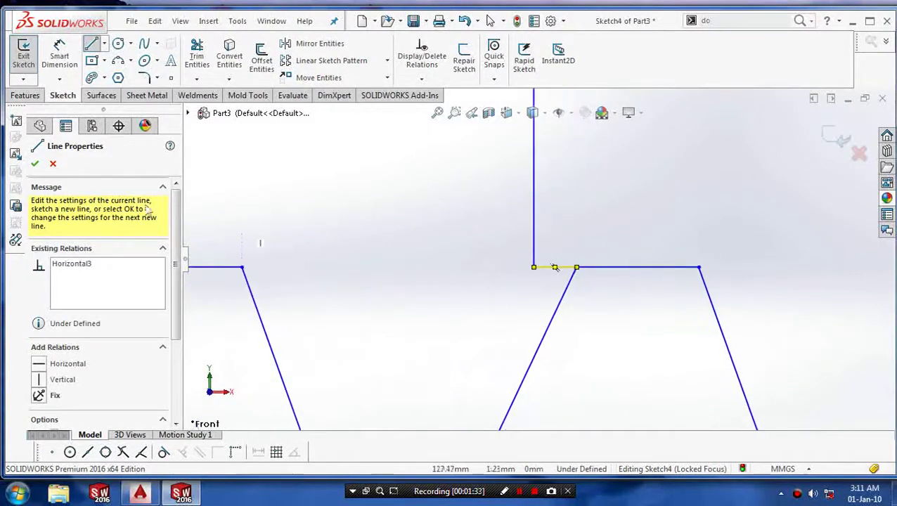
left_click(50, 165)
scroll(738, 278, "up", 3)
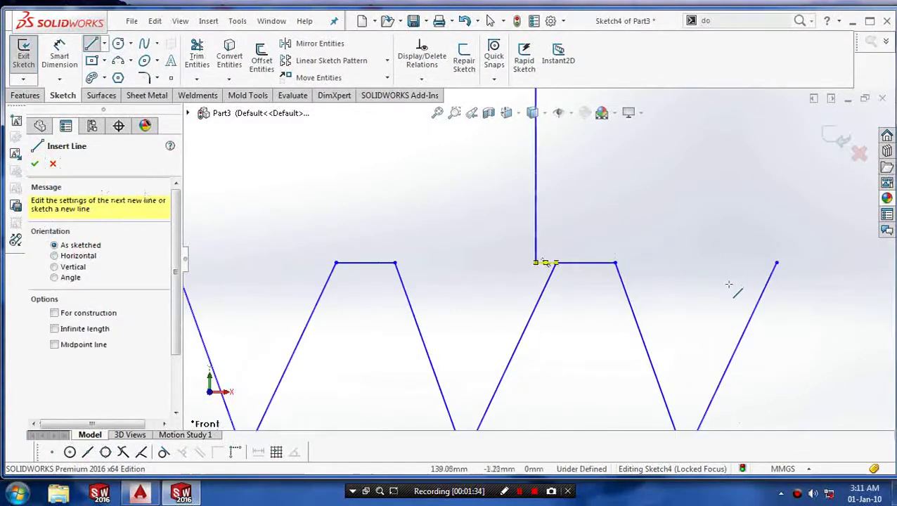
left_click(36, 166)
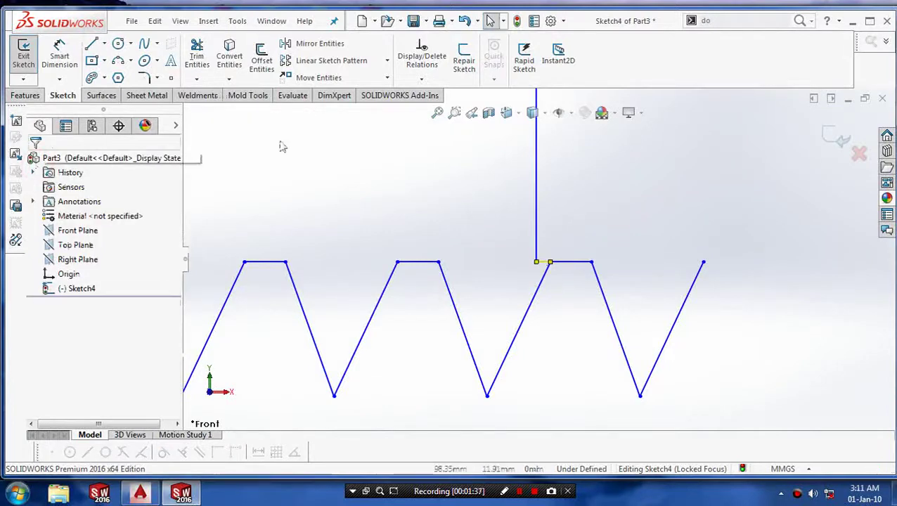
Step: Power-trim the three excess tooth lines beyond the blade's right edge
left_click(203, 82)
left_click(214, 94)
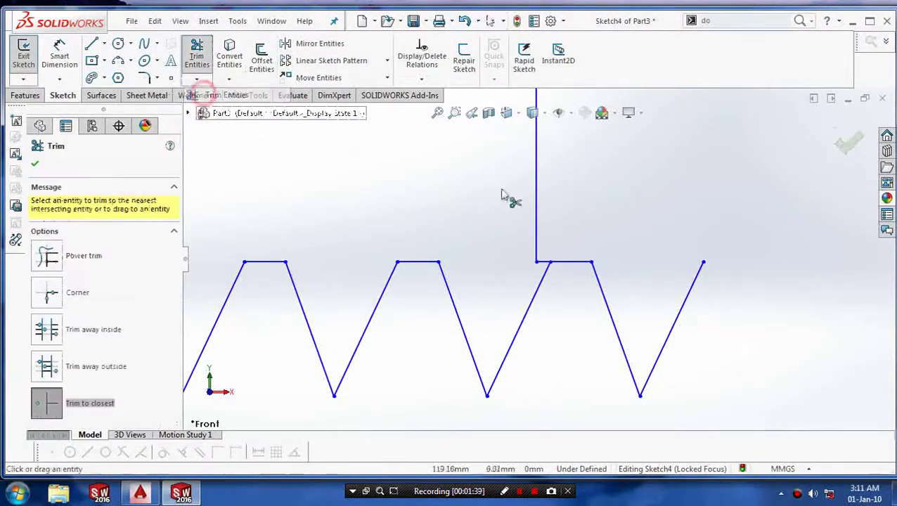
scroll(547, 286, "up", 2)
left_click(531, 265)
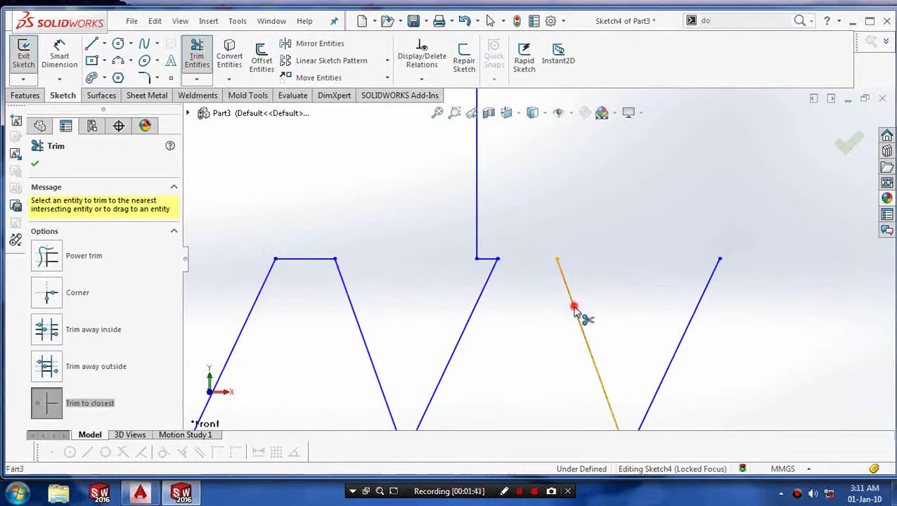
left_click(575, 310)
left_click(691, 321)
scroll(584, 362, "down", 8)
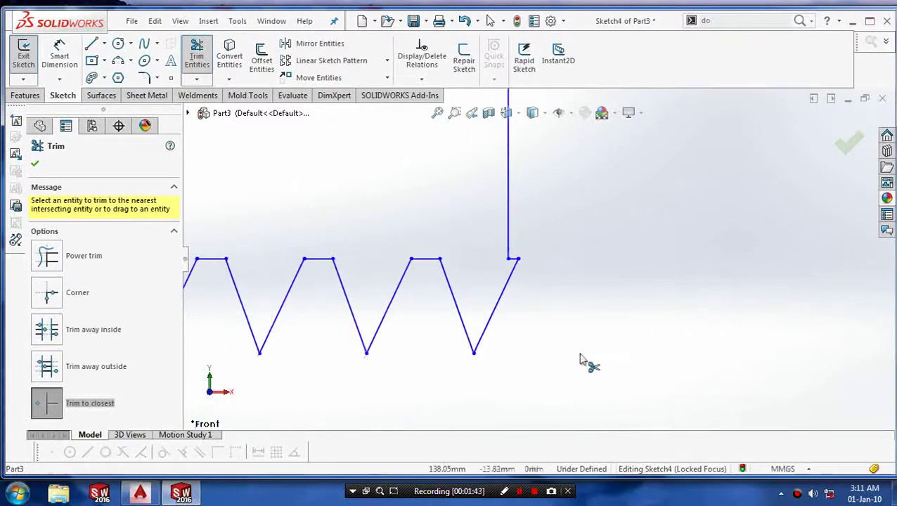
scroll(415, 269, "up", 2)
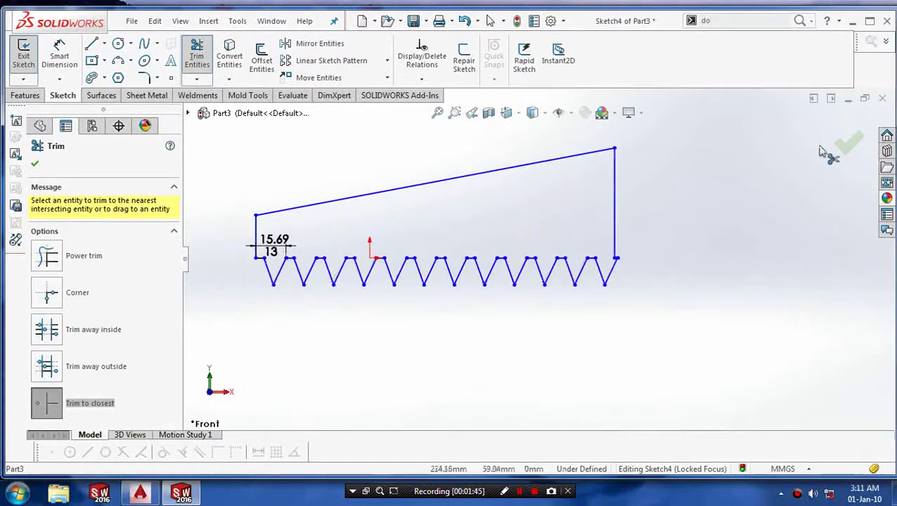
left_click(845, 141)
scroll(679, 271, "down", 3)
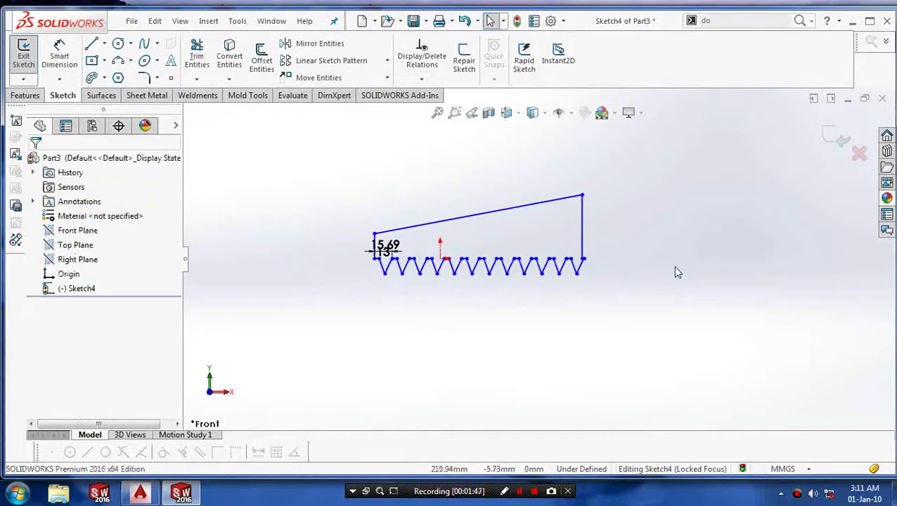
Step: Extrude Sketch4's closed blade region 10 mm Blind as Boss-Extrude1
left_click(23, 55)
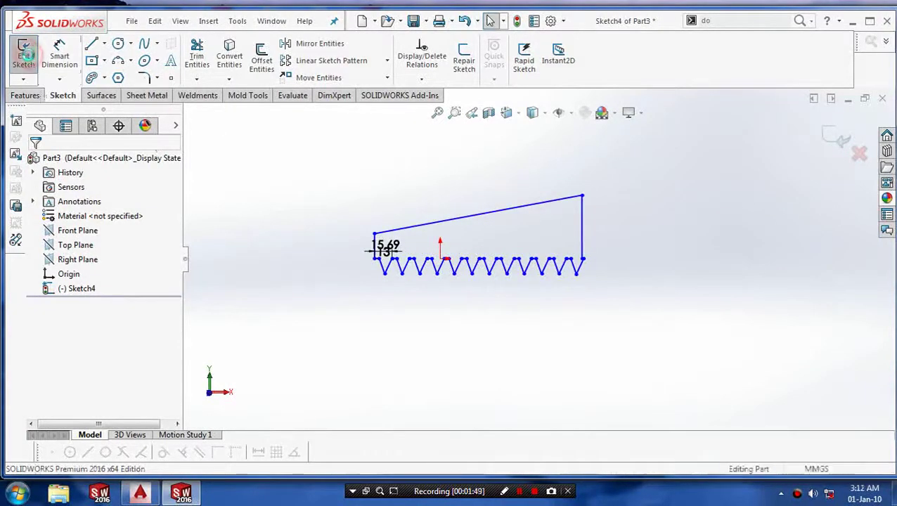
left_click(29, 97)
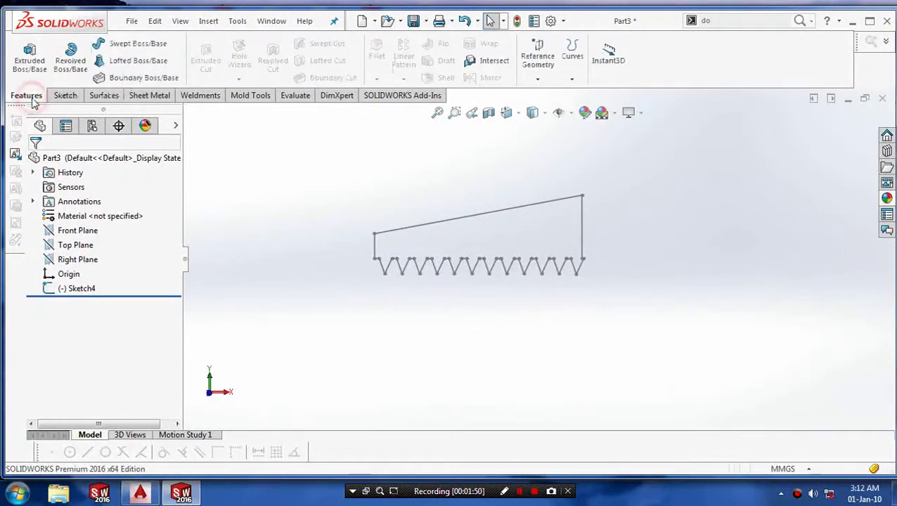
left_click(29, 60)
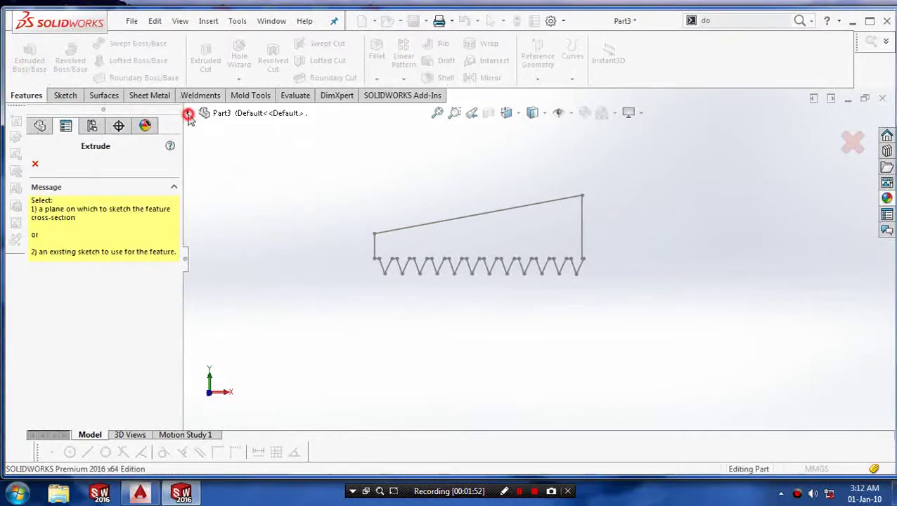
left_click(187, 113)
left_click(232, 243)
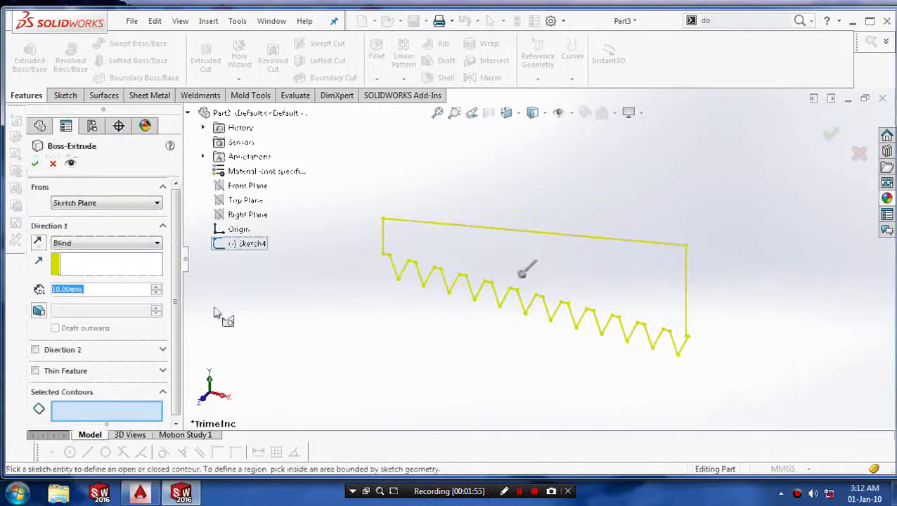
left_click(127, 411)
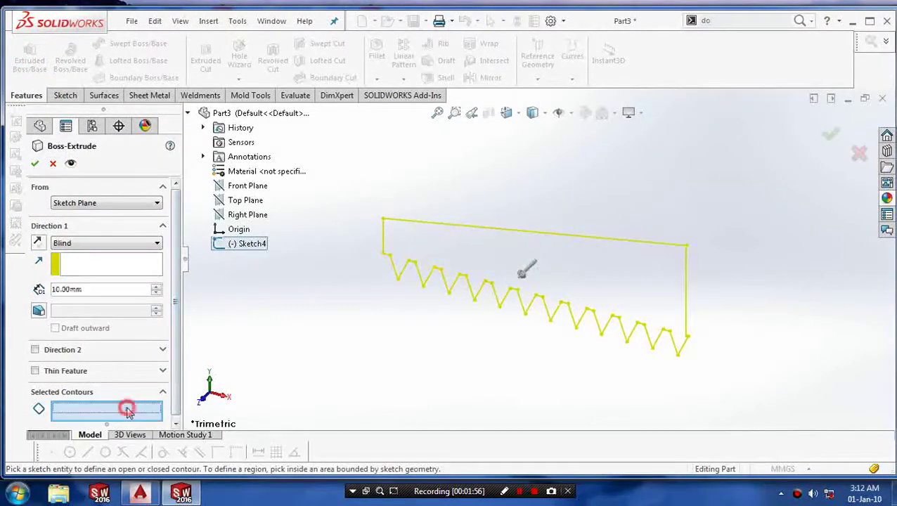
left_click(464, 262)
middle_click_drag(421, 301, 534, 388)
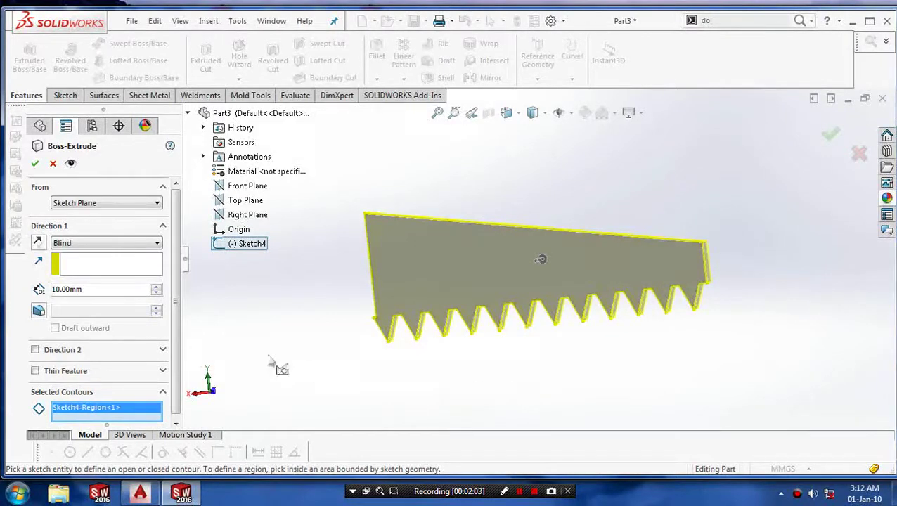
left_click(32, 165)
middle_click_drag(448, 347, 653, 354)
middle_click_drag(738, 311, 721, 305)
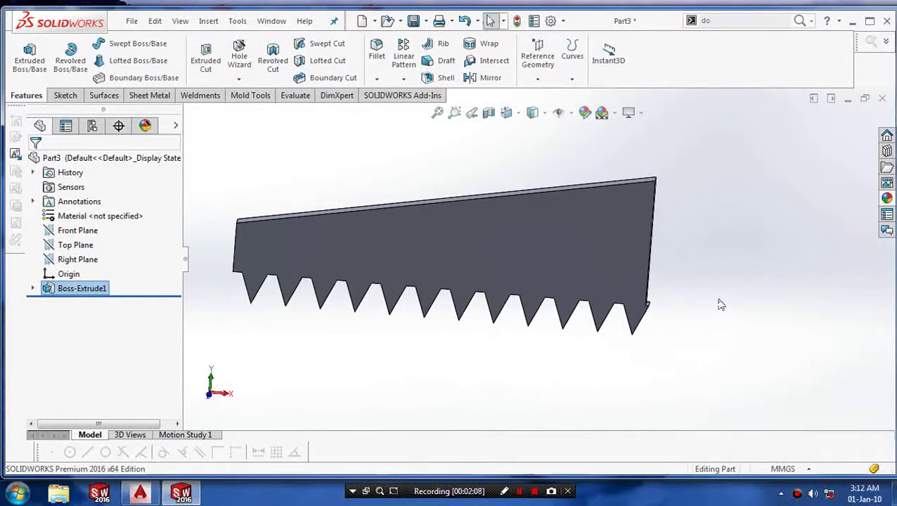
Step: Measure the distance from the Front Plane to a blade corner vertex, confirming 5 mm
left_click(77, 230)
middle_click_drag(419, 333, 374, 364)
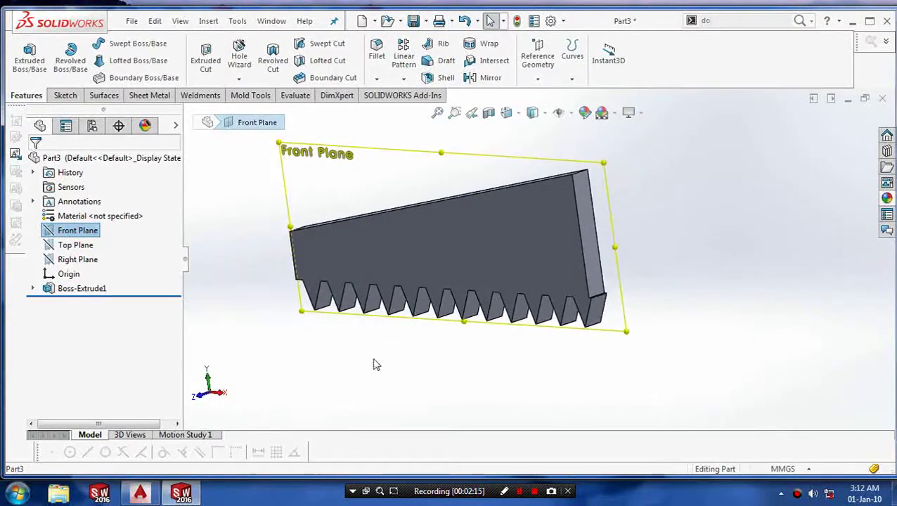
left_click(295, 96)
left_click(59, 55)
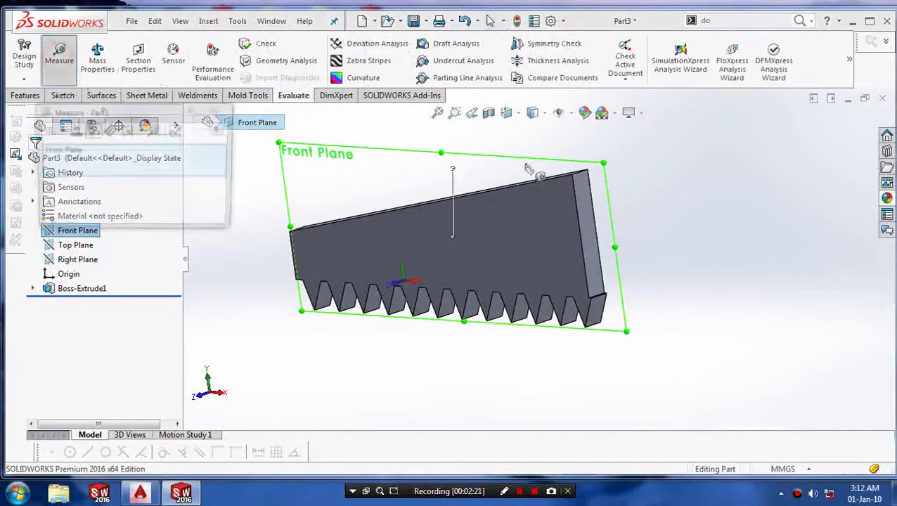
scroll(578, 181, "down", 3)
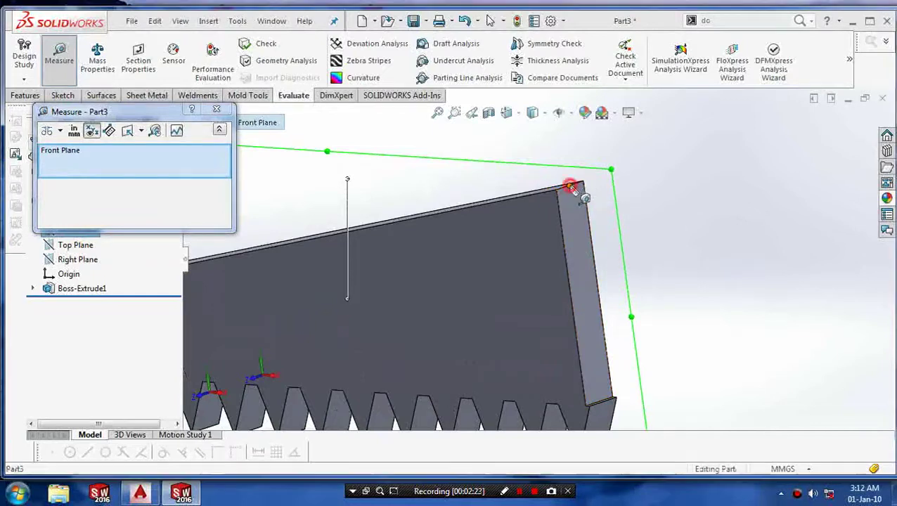
left_click(569, 187)
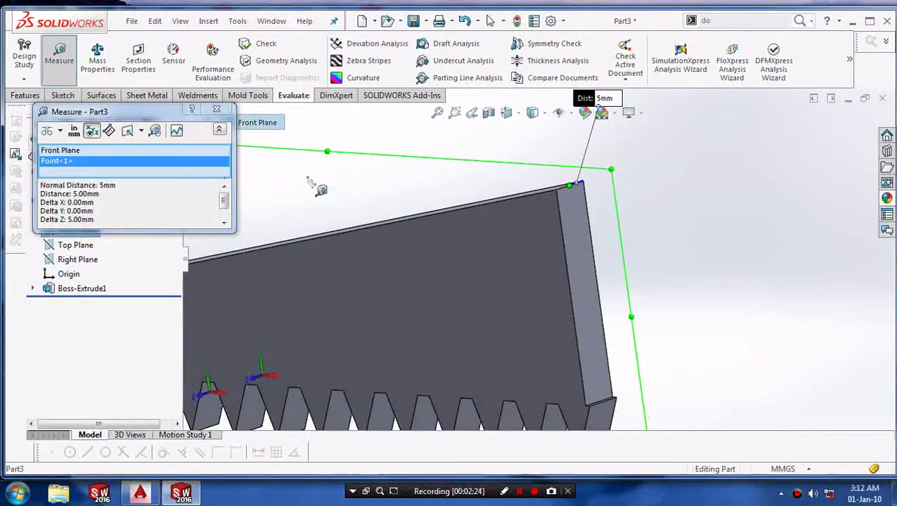
scroll(344, 198, "up", 3)
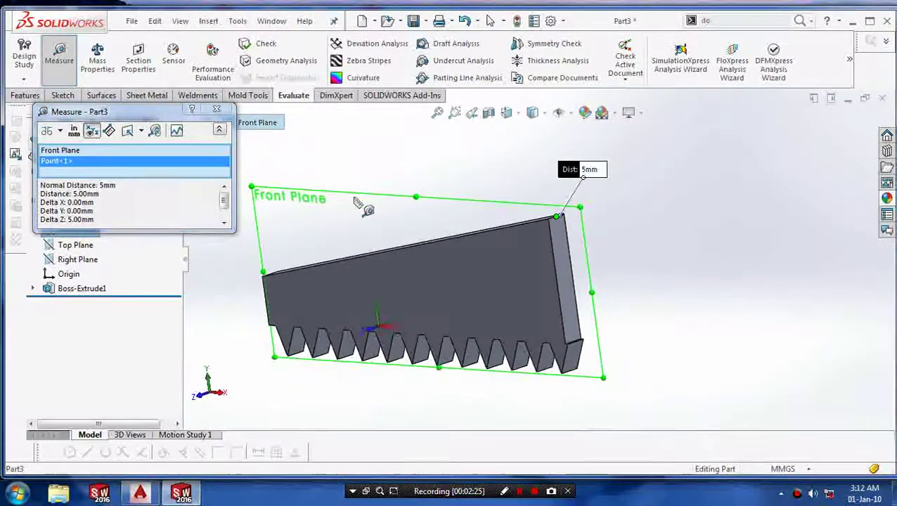
left_click(216, 110)
Step: Measure the blade's short end edge, confirming a 10 mm length
middle_click_drag(345, 265, 569, 360)
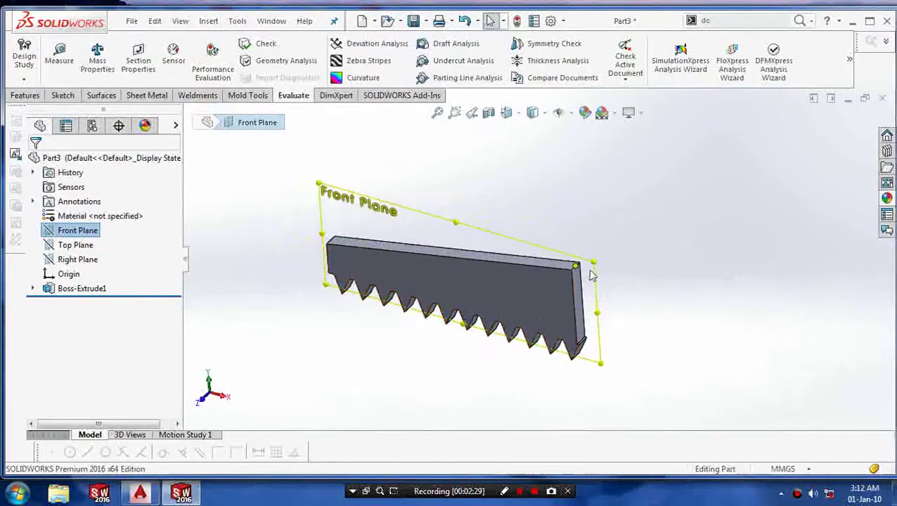
scroll(569, 360, "down", 2)
scroll(575, 378, "down", 2)
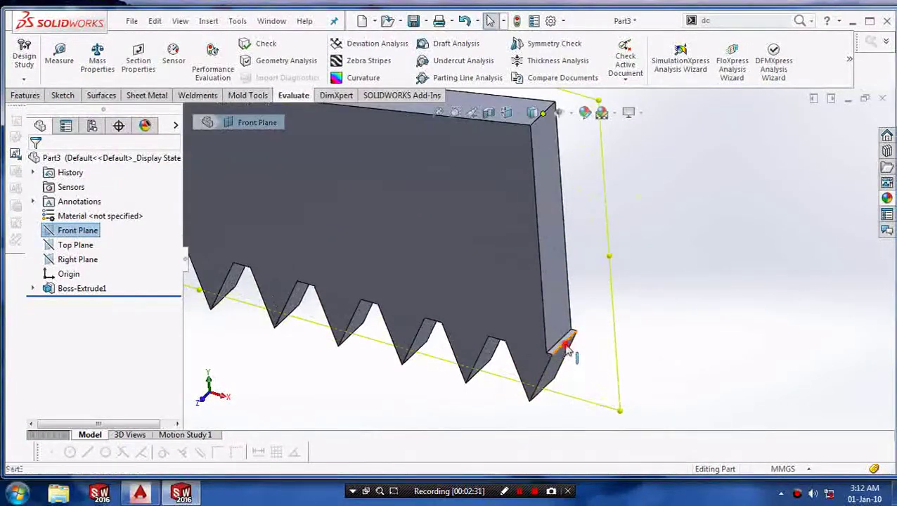
left_click(565, 355)
scroll(560, 358, "up", 1)
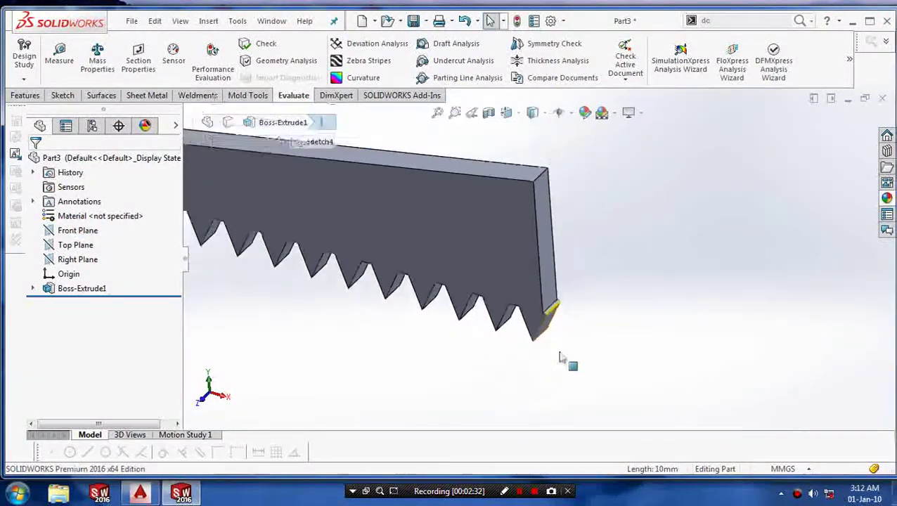
left_click(60, 53)
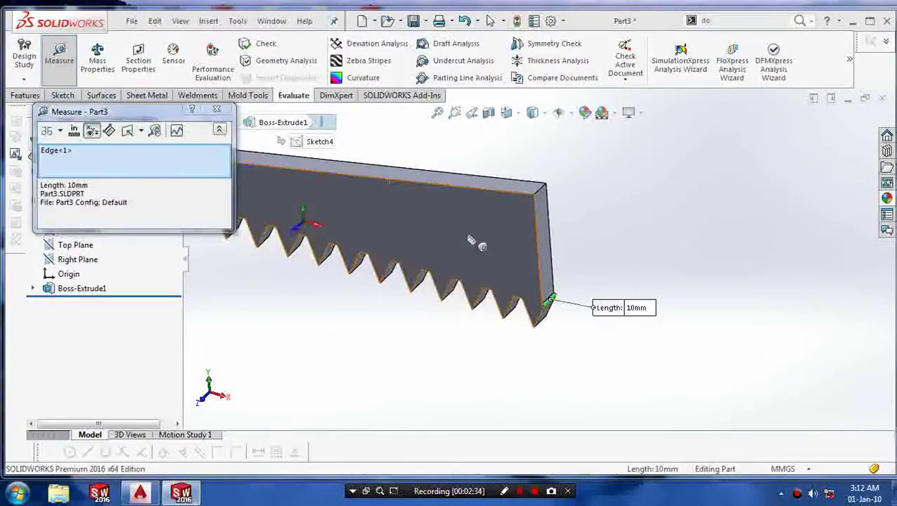
left_click(216, 109)
scroll(401, 290, "up", 3)
middle_click_drag(345, 289, 461, 221)
Step: Change Boss-Extrude1's end condition from Blind to Mid Plane, keeping the 10 mm thickness
left_click(603, 268)
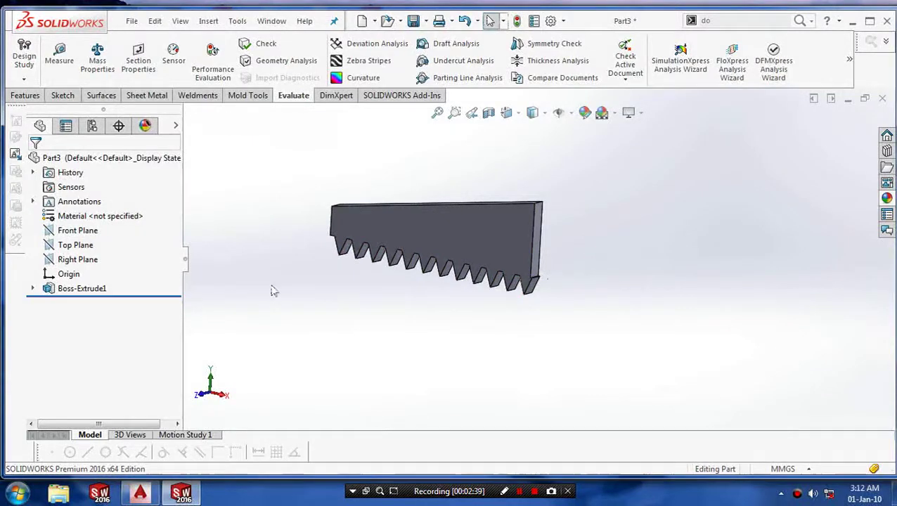
right_click(90, 290)
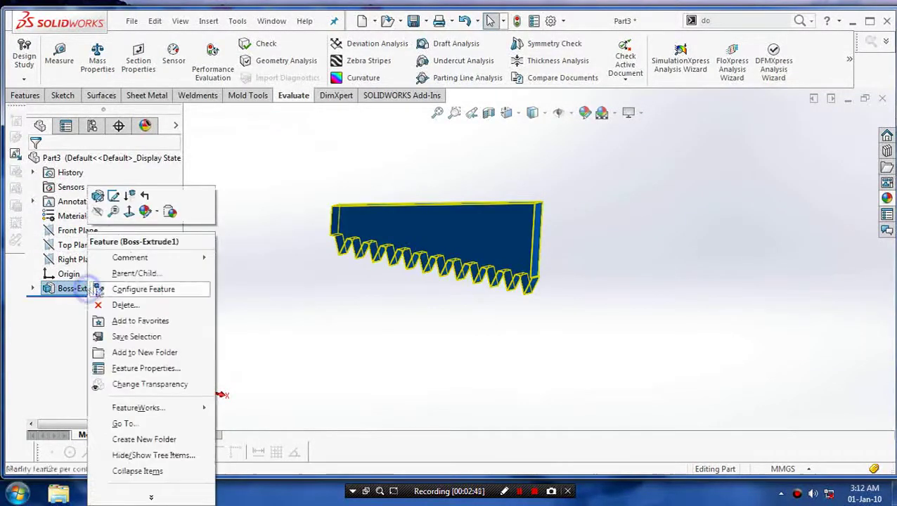
left_click(98, 195)
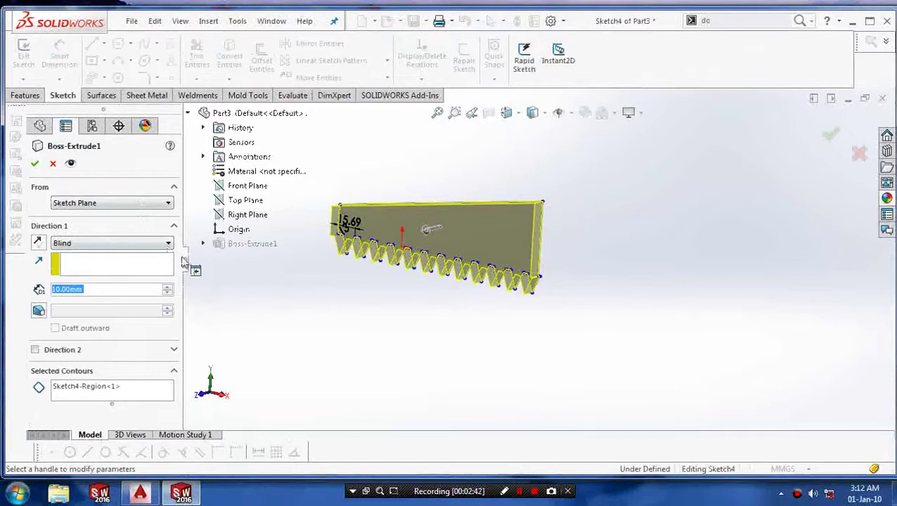
left_click(166, 243)
left_click(69, 286)
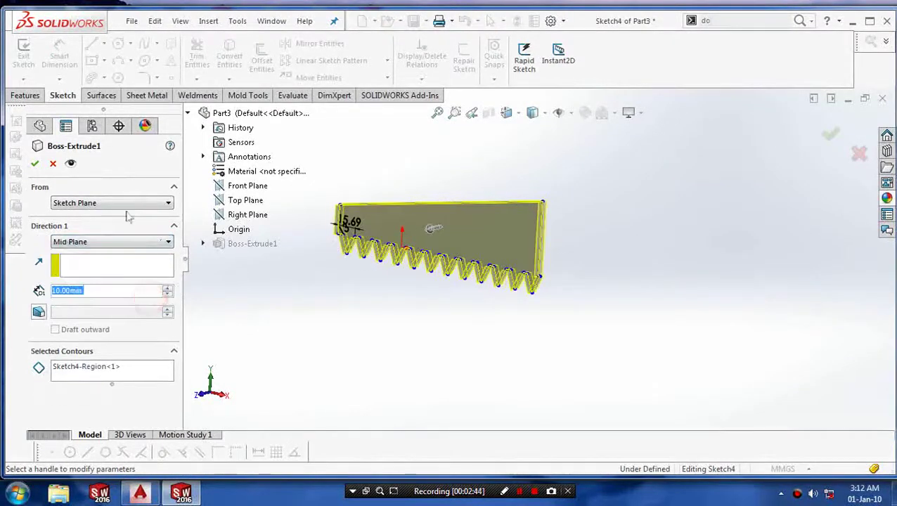
left_click(34, 164)
middle_click_drag(351, 289, 387, 275)
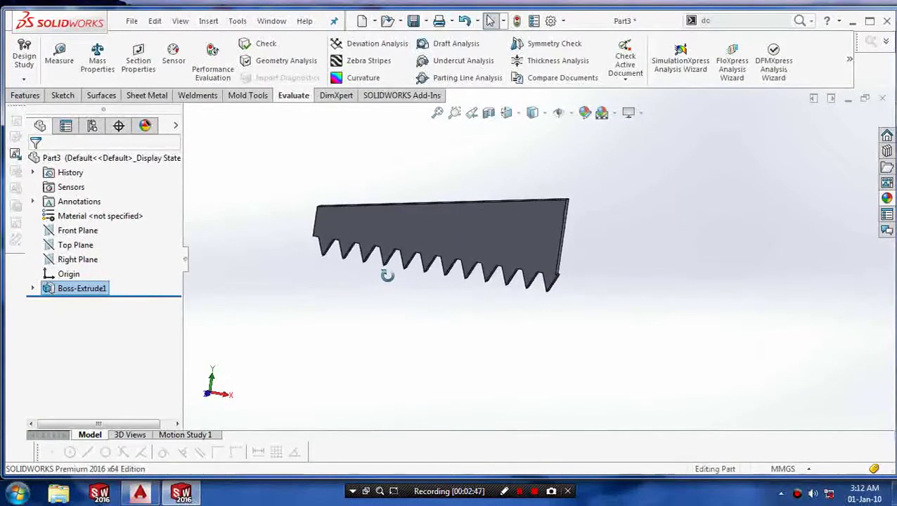
Step: Facing the Front Plane, draw two short lines outward from the blade's right edge, one high and one low
right_click(85, 231)
left_click(140, 217)
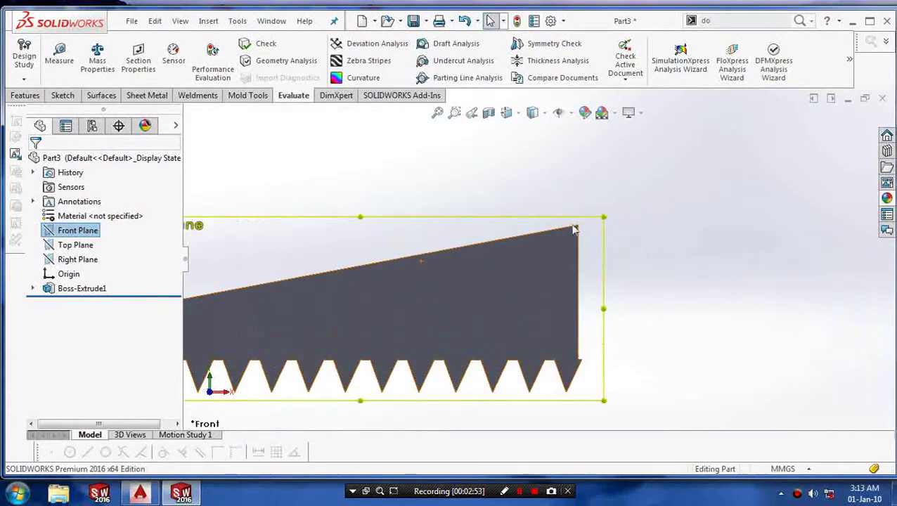
left_click(67, 95)
left_click(92, 46)
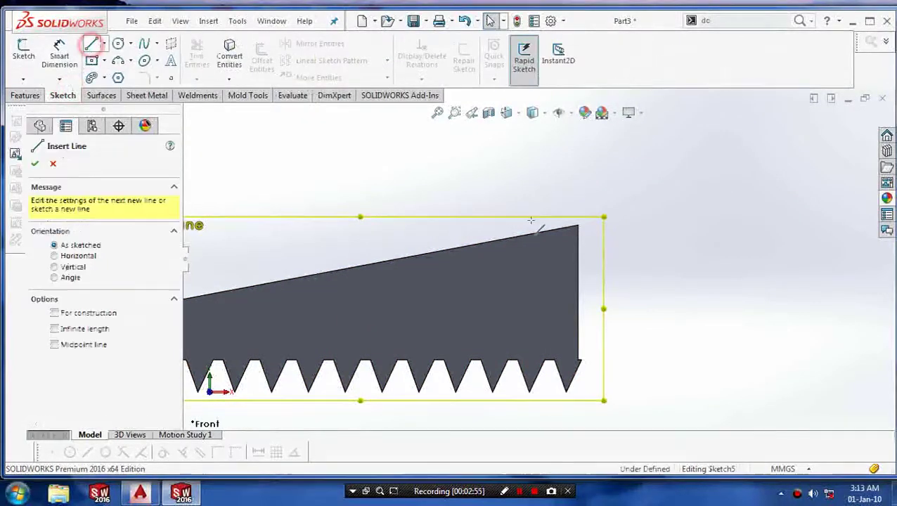
left_click(578, 226)
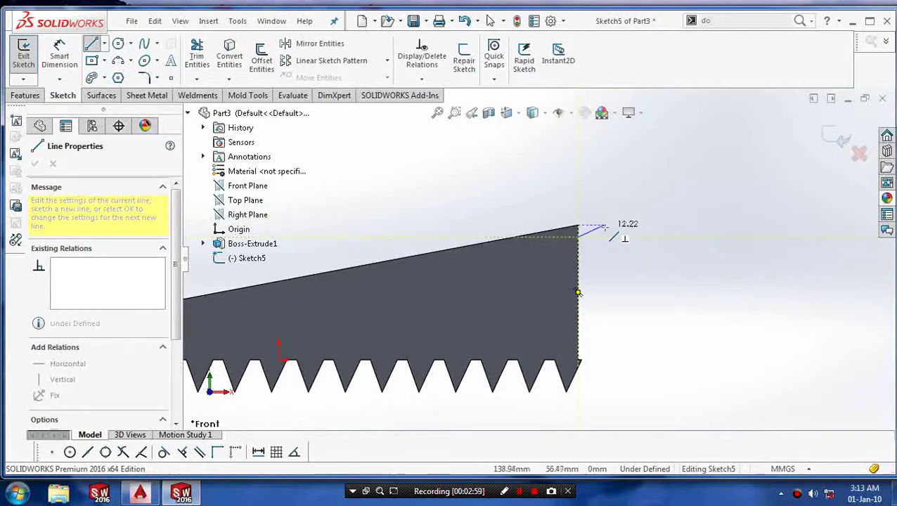
left_click(619, 226)
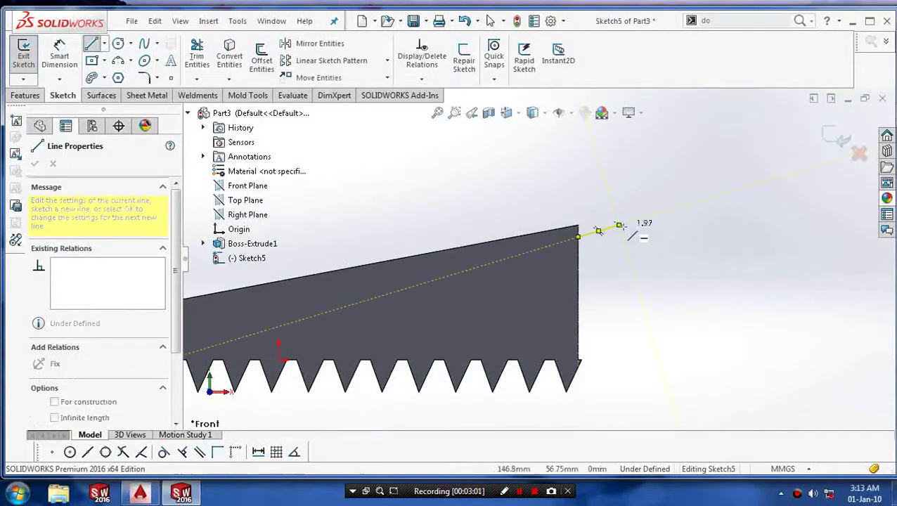
key("Escape")
key("Escape")
left_click(92, 43)
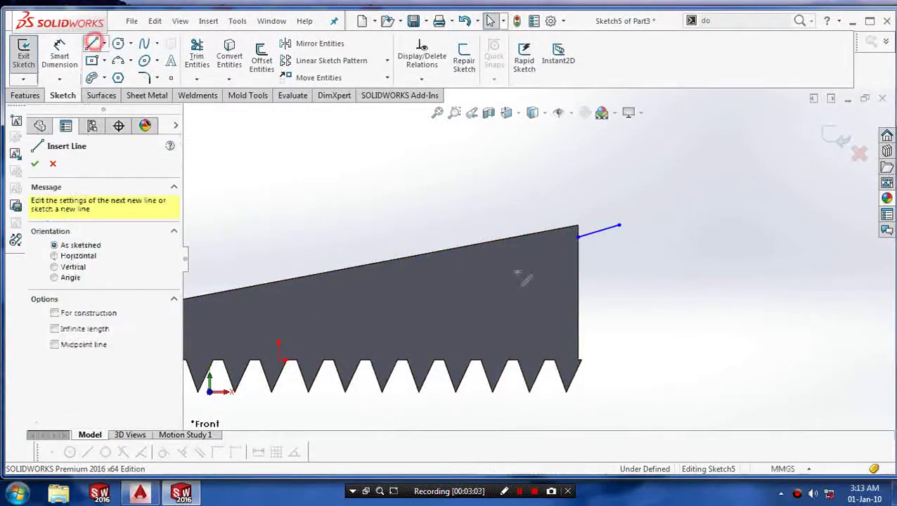
left_click(578, 345)
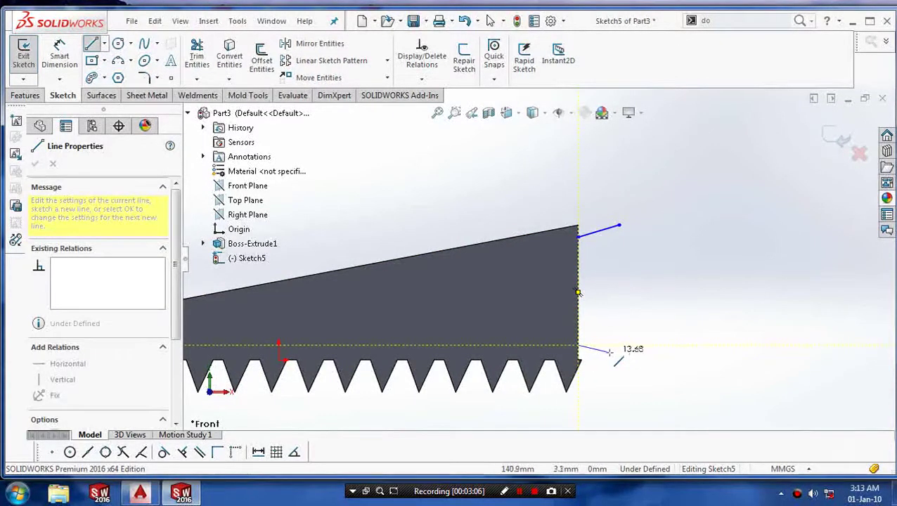
left_click(619, 353)
key("Escape")
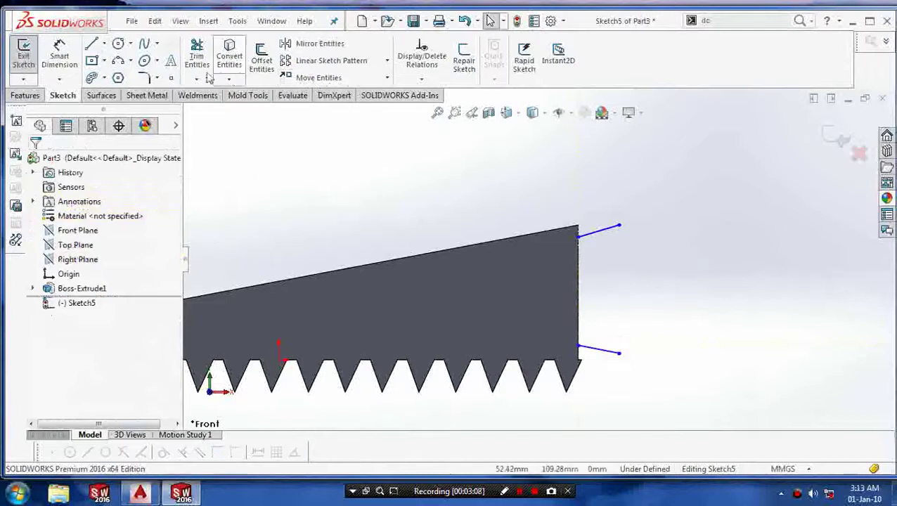
Step: Join the two lines' outer ends with a three-point arc bulging right, then exit the sketch
left_click(131, 61)
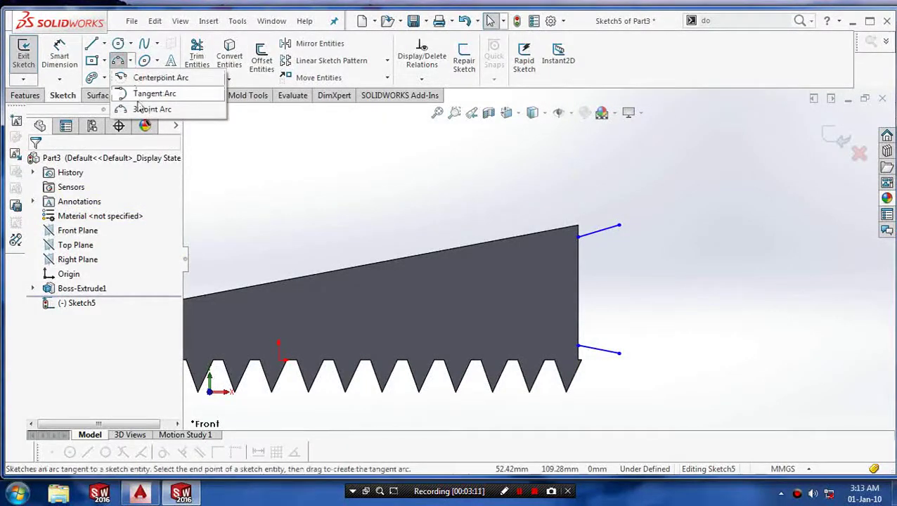
left_click(138, 104)
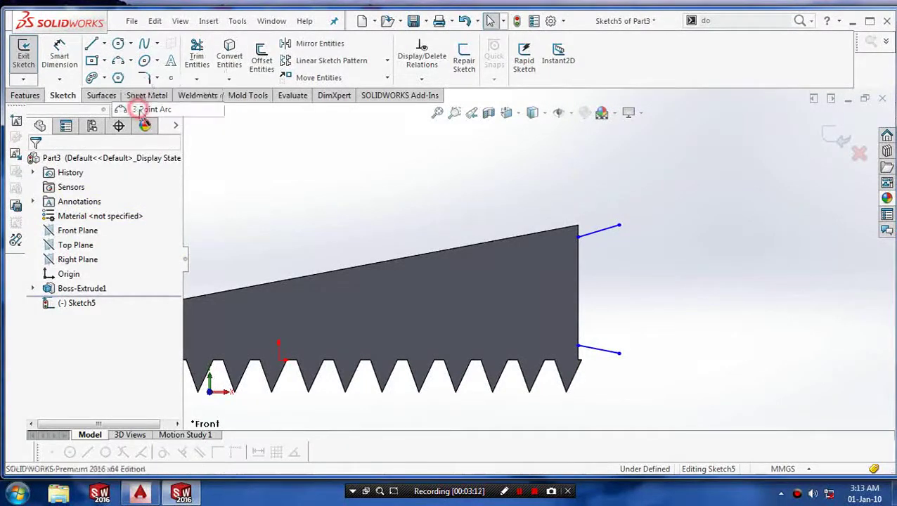
left_click(619, 227)
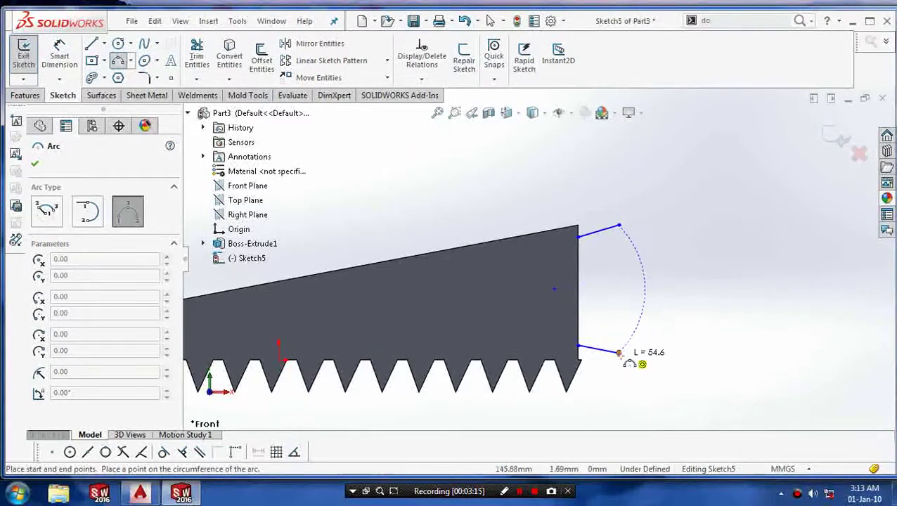
left_click(620, 354)
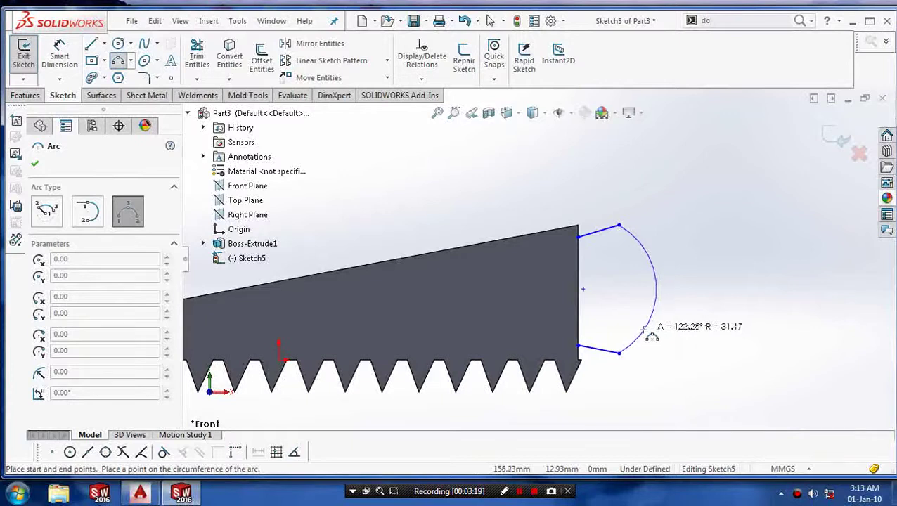
left_click(643, 329)
key("Escape")
left_click(830, 143)
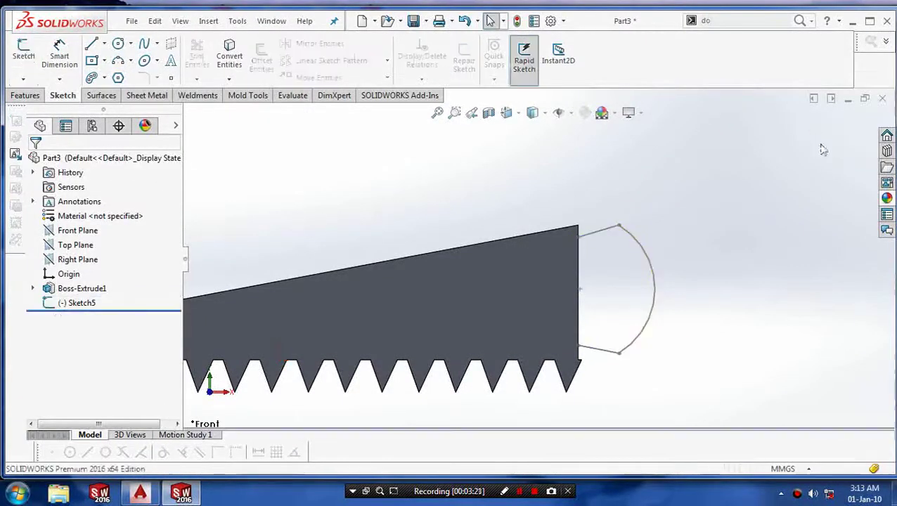
middle_click_drag(737, 232, 614, 322)
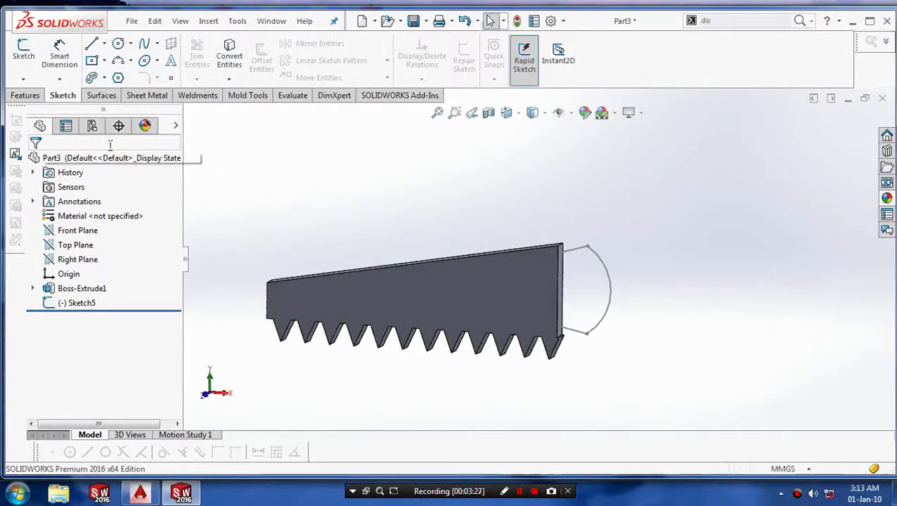
left_click(25, 95)
Step: Create Plane1 through the upper handle line's end point (Point1@Sketch5), perpendicular to Line1@Sketch5
left_click(549, 83)
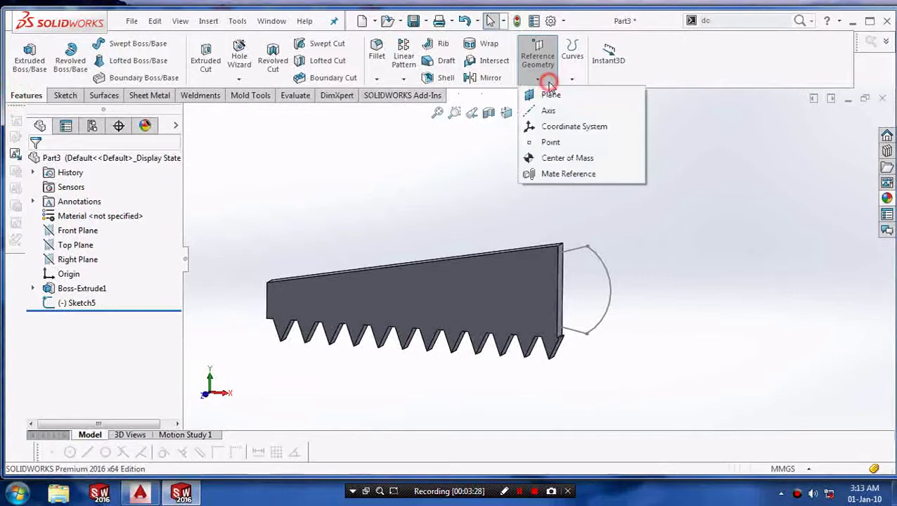
left_click(551, 93)
scroll(566, 264, "up", 2)
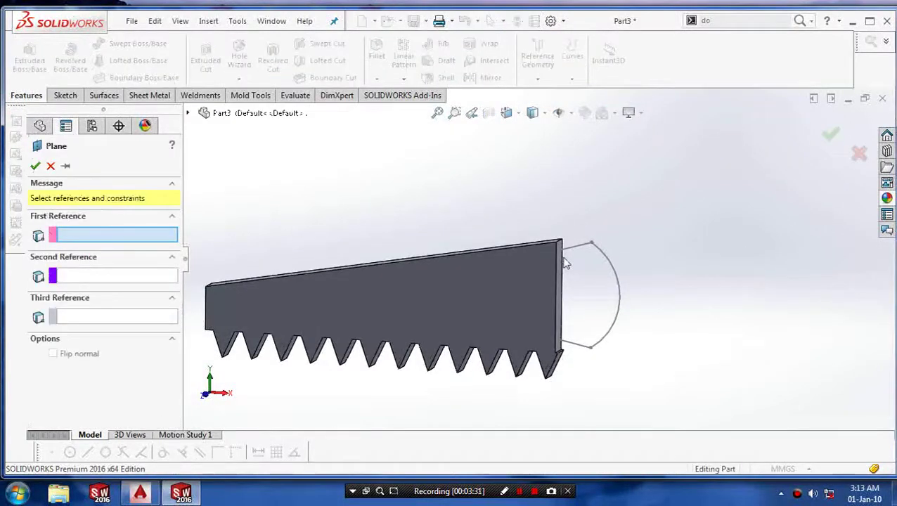
scroll(566, 263, "up", 3)
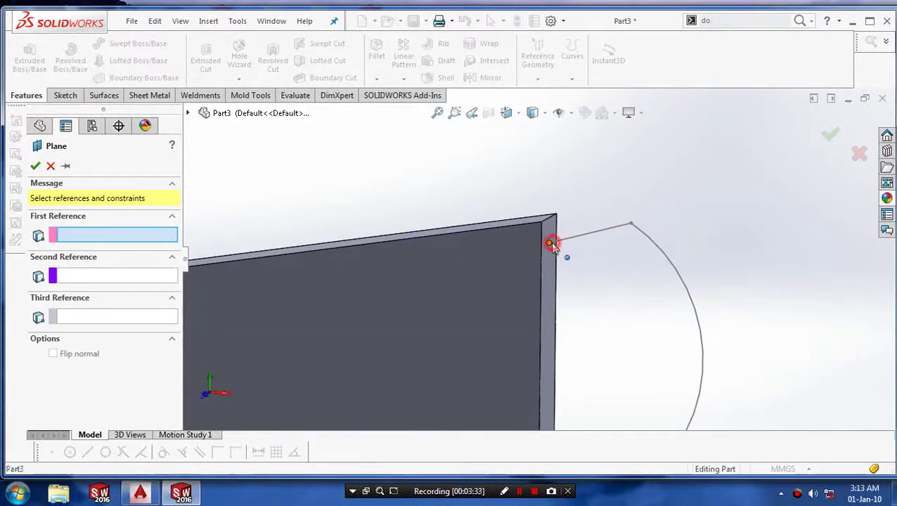
left_click(551, 245)
left_click(569, 241)
scroll(555, 261, "down", 1)
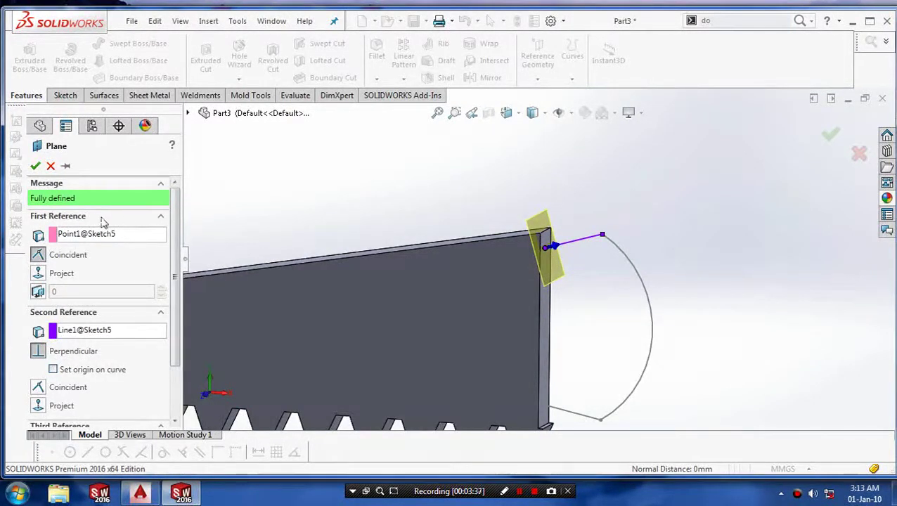
left_click(35, 166)
Step: On Plane1, draw a circle of radius about 1.48 centred on the handle line's end point, as Sketch6
left_click(65, 97)
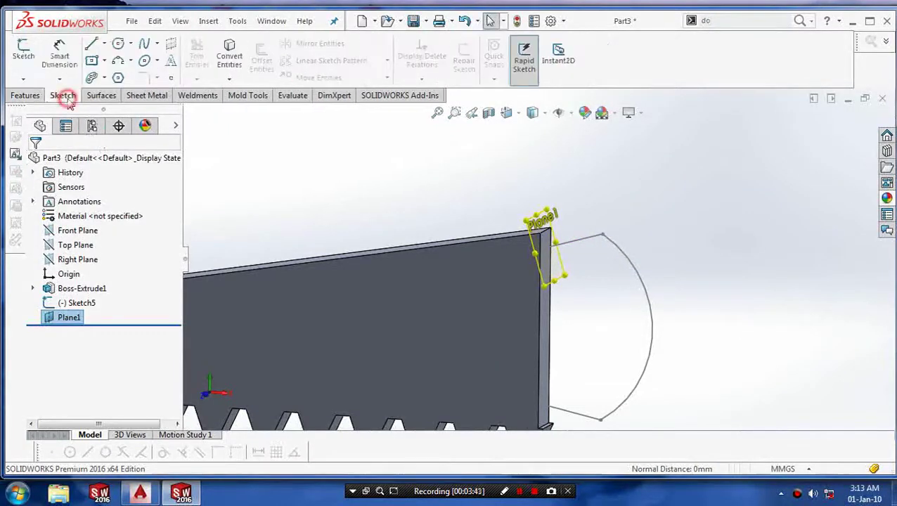
left_click(118, 44)
scroll(495, 230, "up", 3)
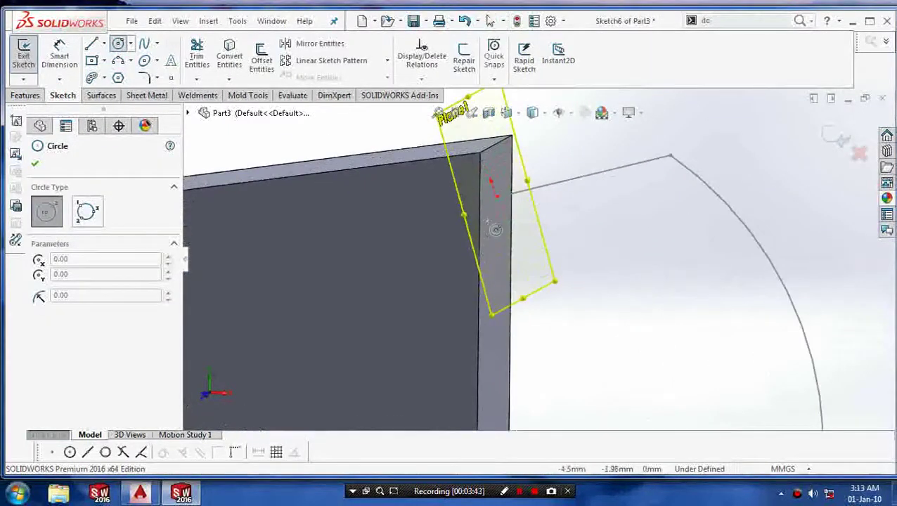
left_click(495, 196)
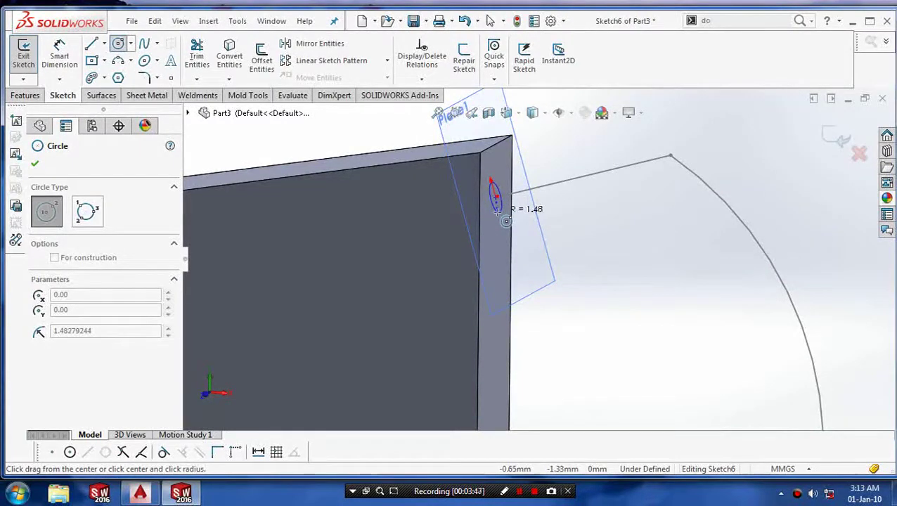
left_click(505, 221)
left_click(33, 165)
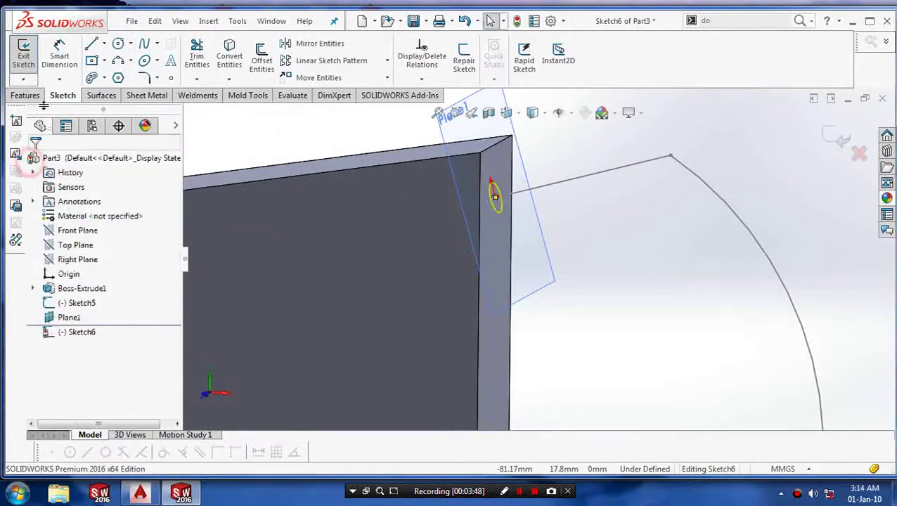
left_click(24, 51)
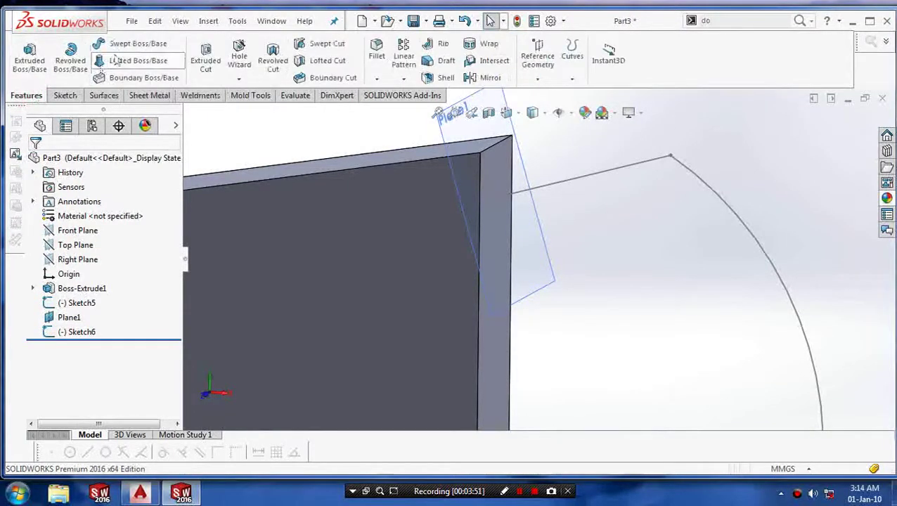
Step: Create Sweep1 using the Sketch6 circle as profile and the Sketch5 handle sketch as path
left_click(134, 43)
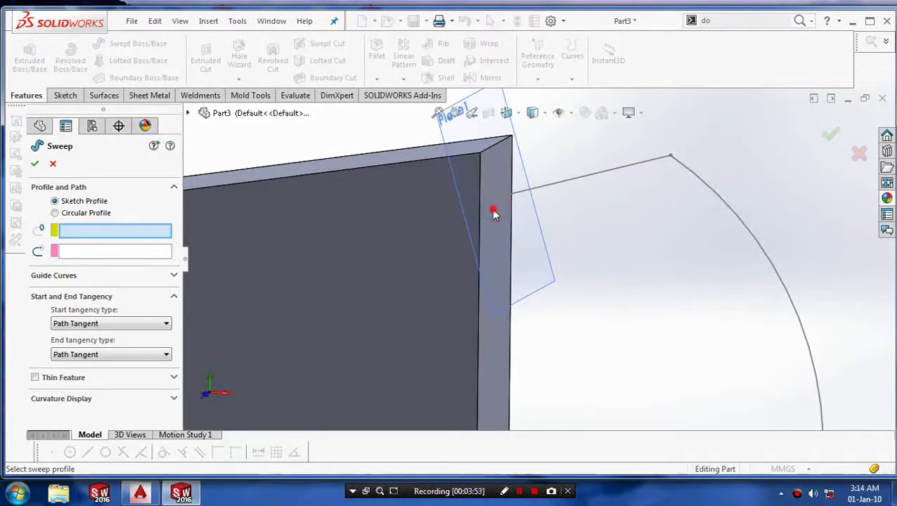
left_click(494, 208)
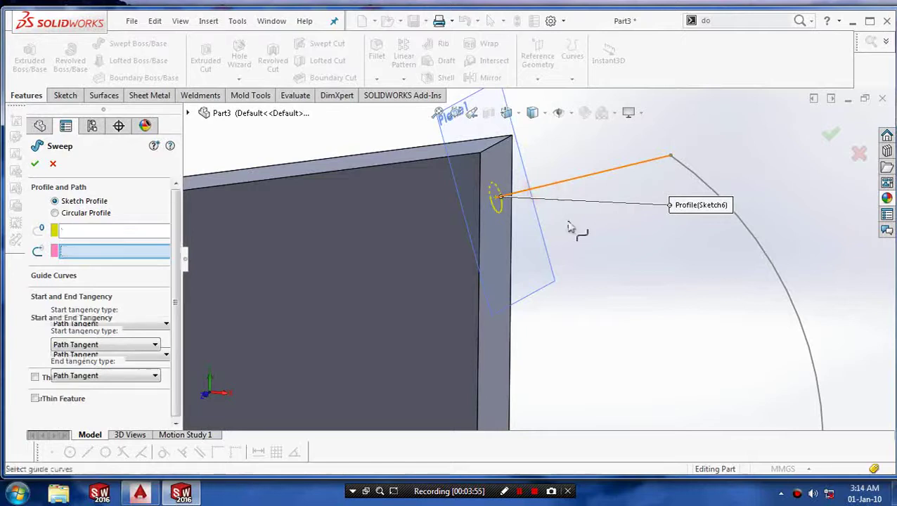
left_click(584, 177)
scroll(632, 296, "up", 5)
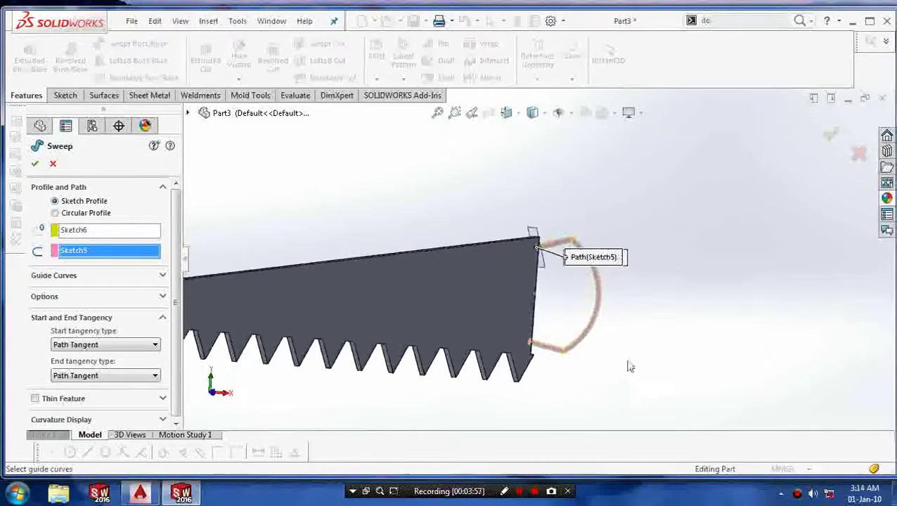
scroll(408, 380, "up", 3)
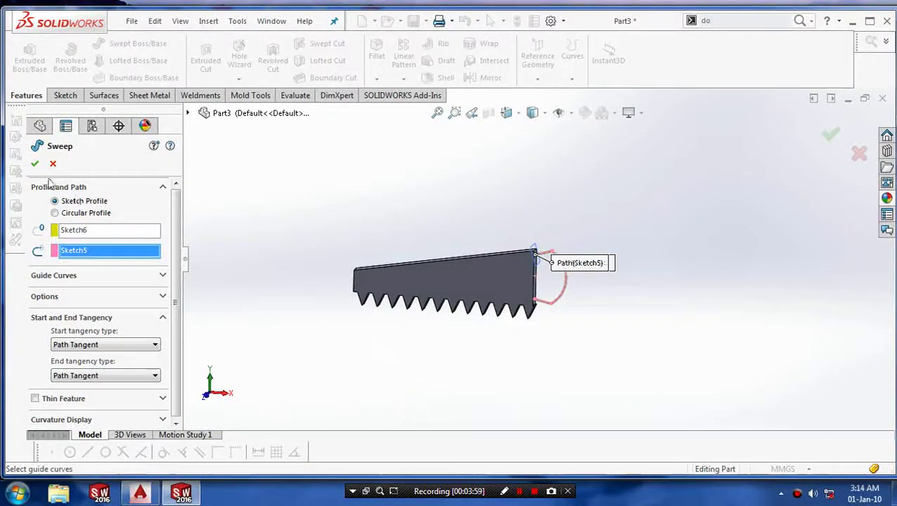
left_click(30, 165)
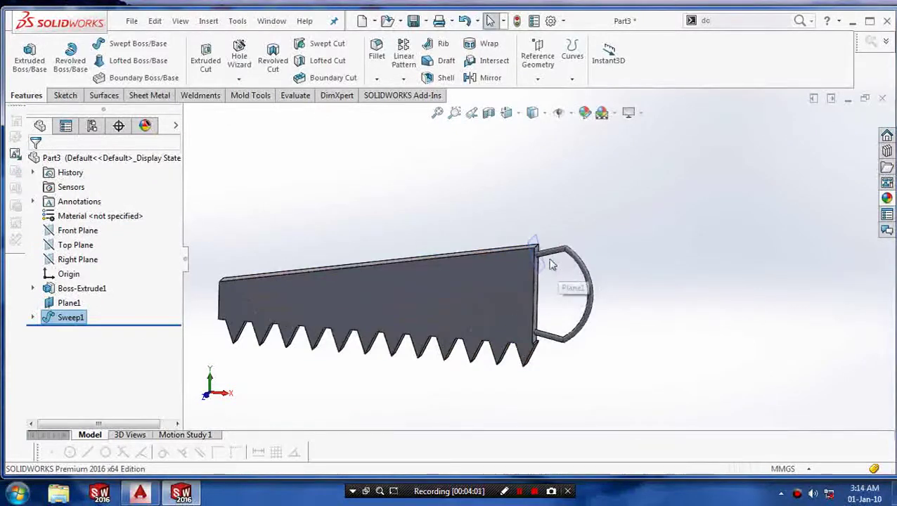
Step: Hide Plane1 and orbit the saw to an angled view of the blade and handle
right_click(69, 303)
left_click(90, 189)
scroll(584, 336, "down", 2)
middle_click_drag(583, 336, 365, 228)
scroll(383, 237, "down", 3)
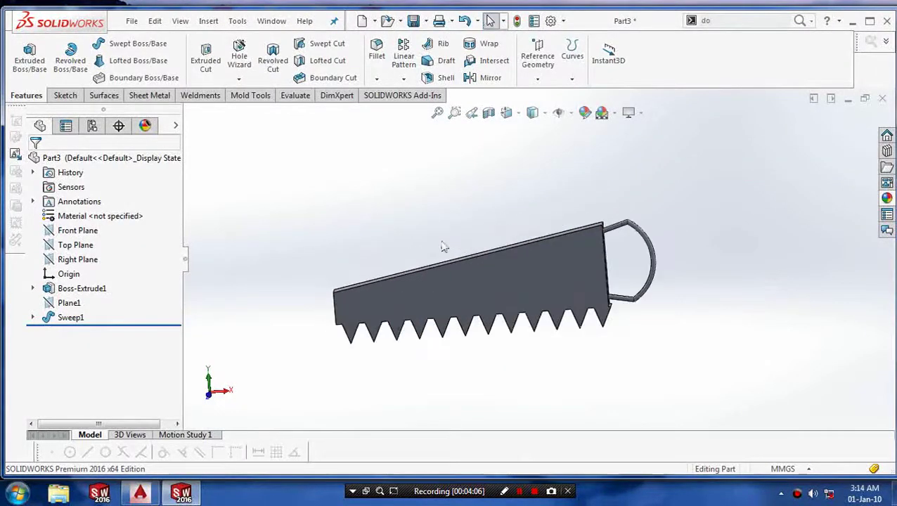
middle_click_drag(515, 378, 548, 362)
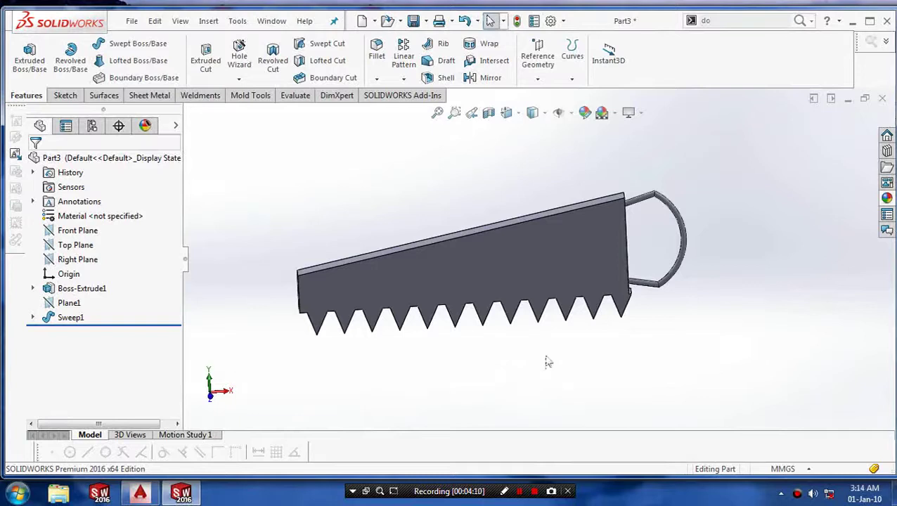
left_click(74, 317)
Step: Apply a cyan-teal colour appearance to the Sweep1 handle only
right_click(74, 317)
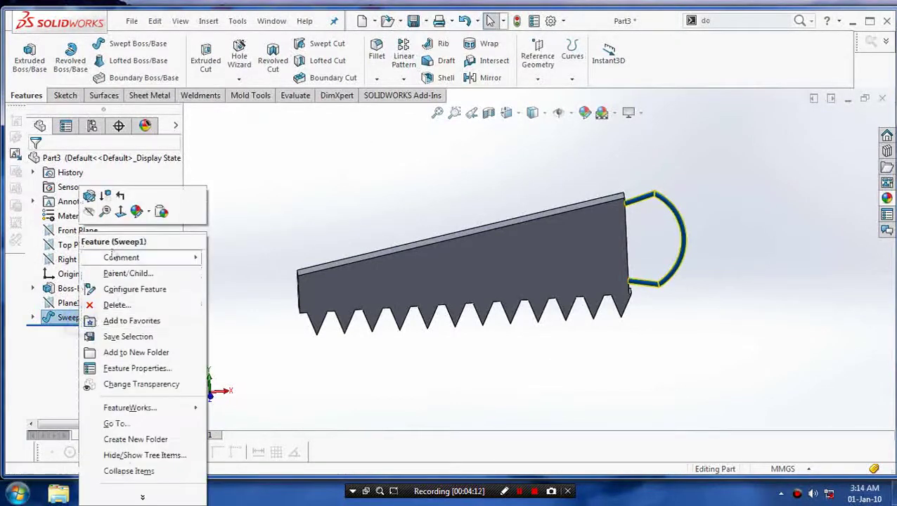
left_click(150, 212)
left_click(159, 241)
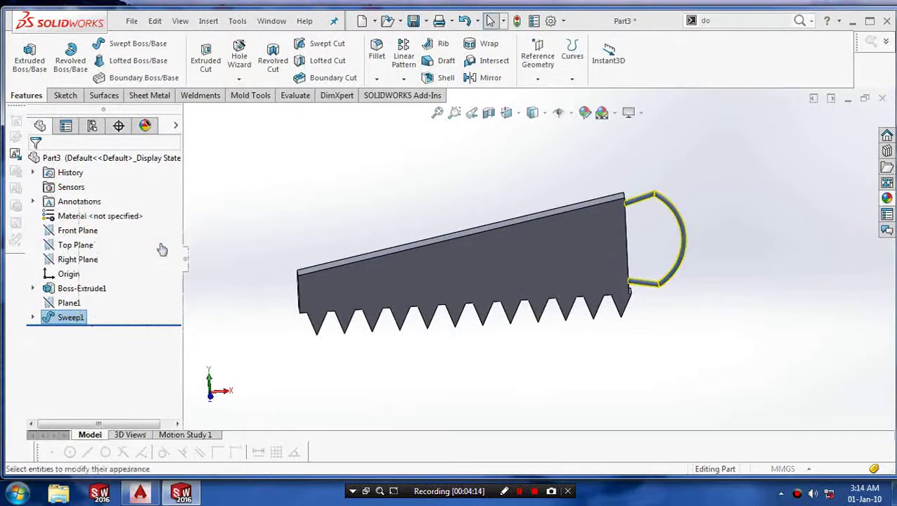
left_click_drag(175, 296, 154, 348)
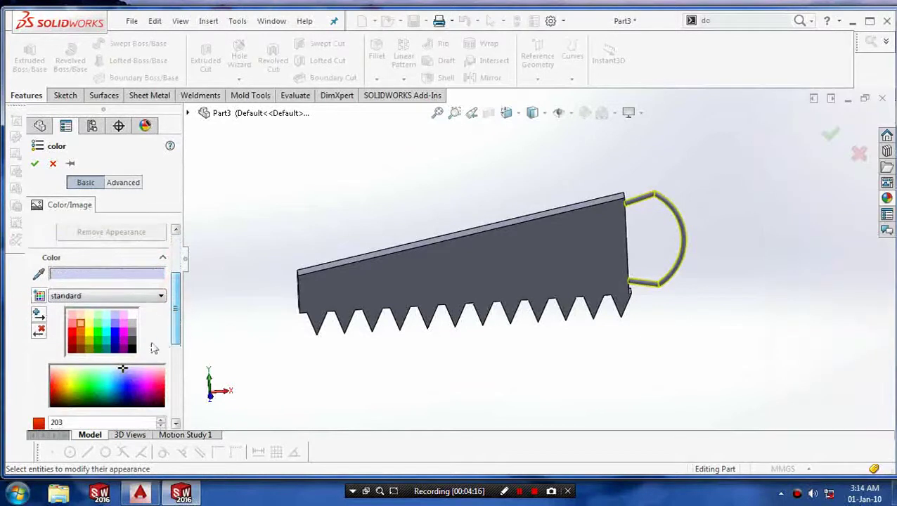
left_click(119, 337)
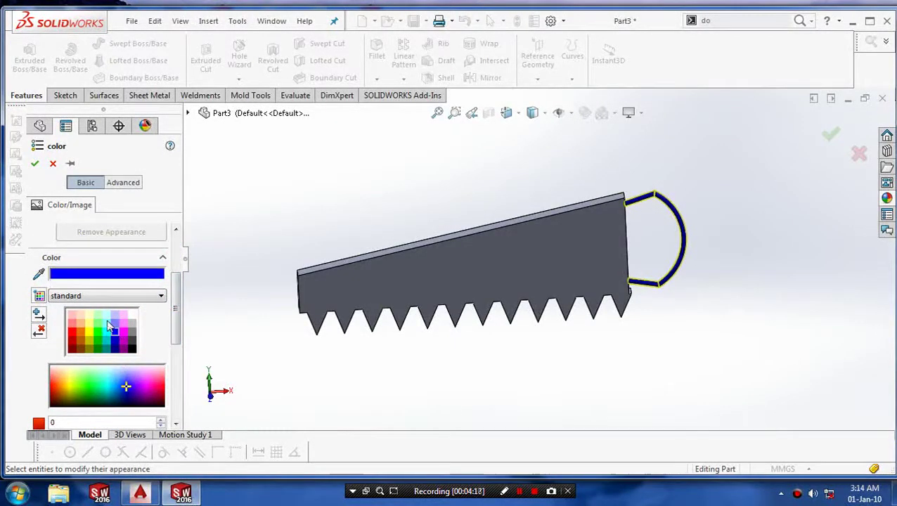
left_click(107, 324)
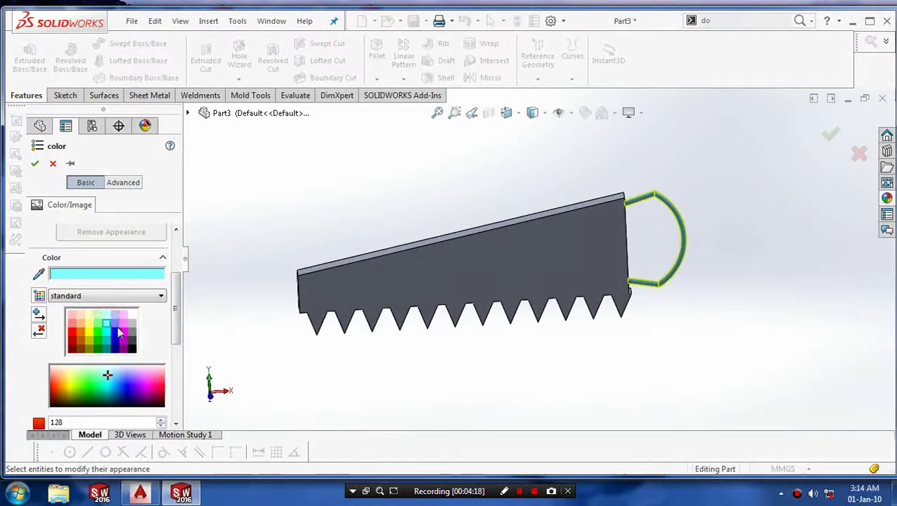
left_click(35, 163)
scroll(331, 234, "up", 1)
scroll(351, 229, "down", 2)
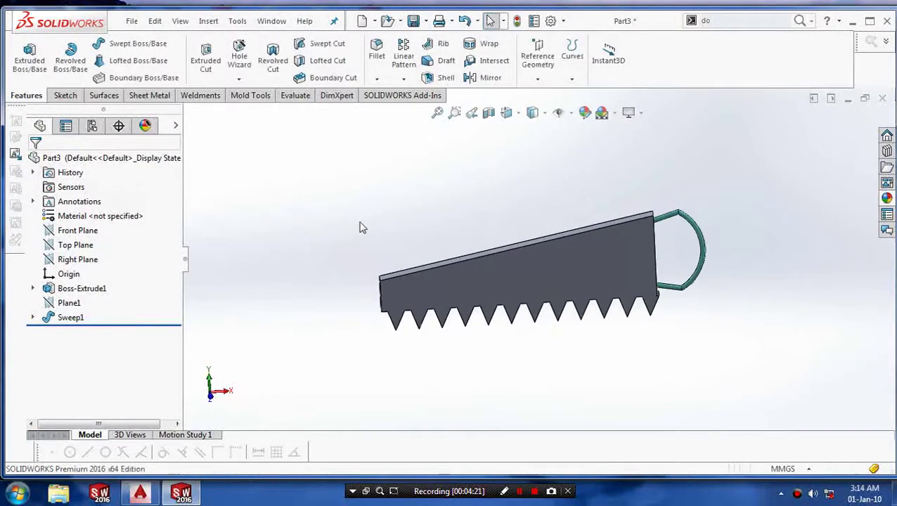
scroll(393, 232, "up", 1)
scroll(399, 232, "down", 1)
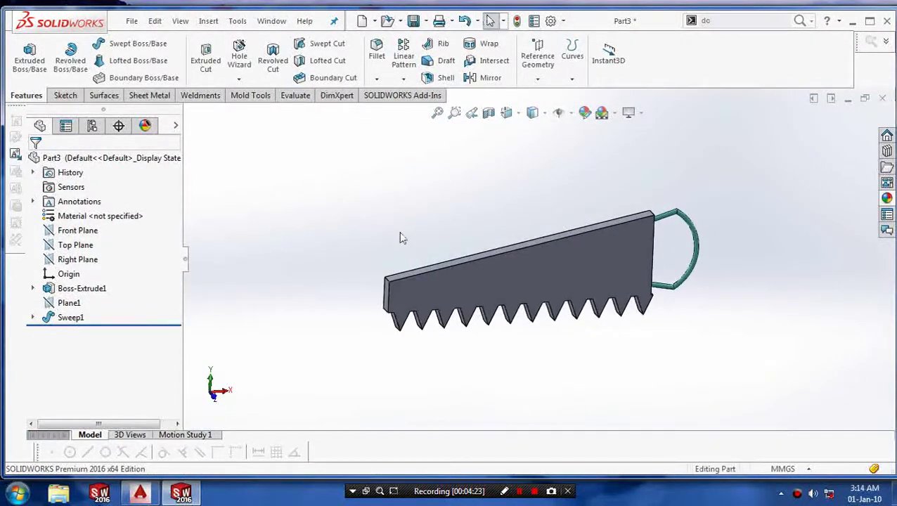
scroll(405, 255, "down", 1)
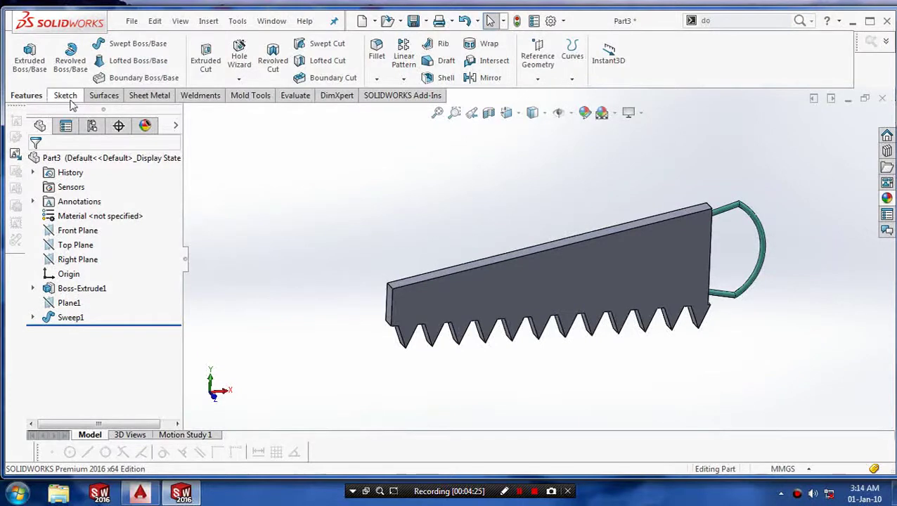
Step: Add a 10 mm × 45° chamfer on the blade tip's top front corner edge
left_click(376, 78)
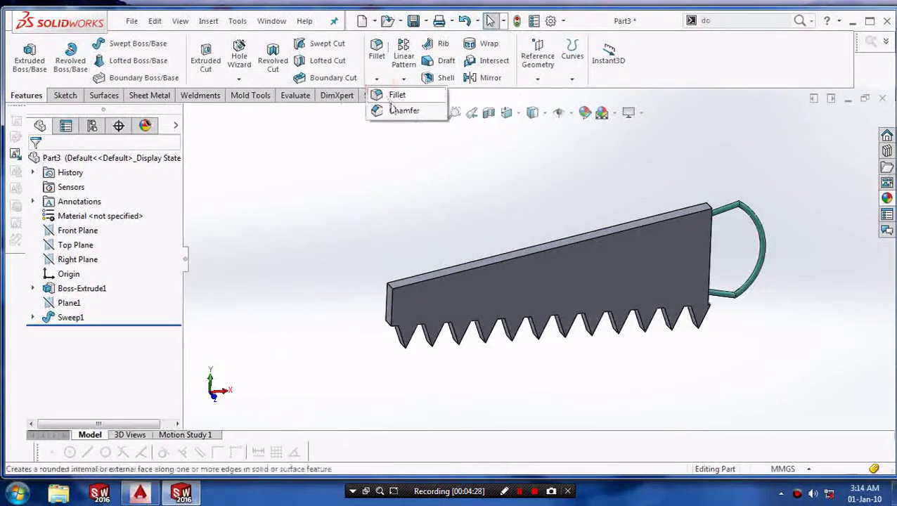
left_click(393, 111)
scroll(397, 284, "down", 2)
left_click(405, 297)
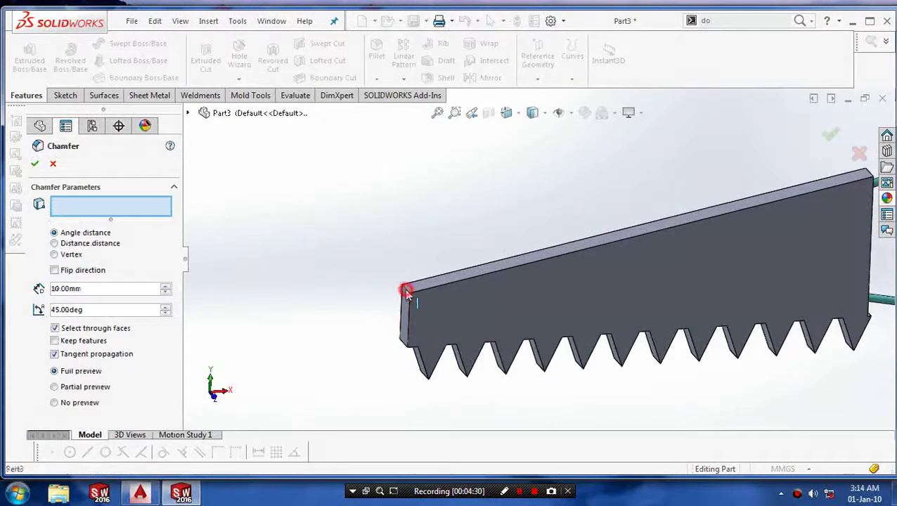
scroll(460, 303, "up", 2)
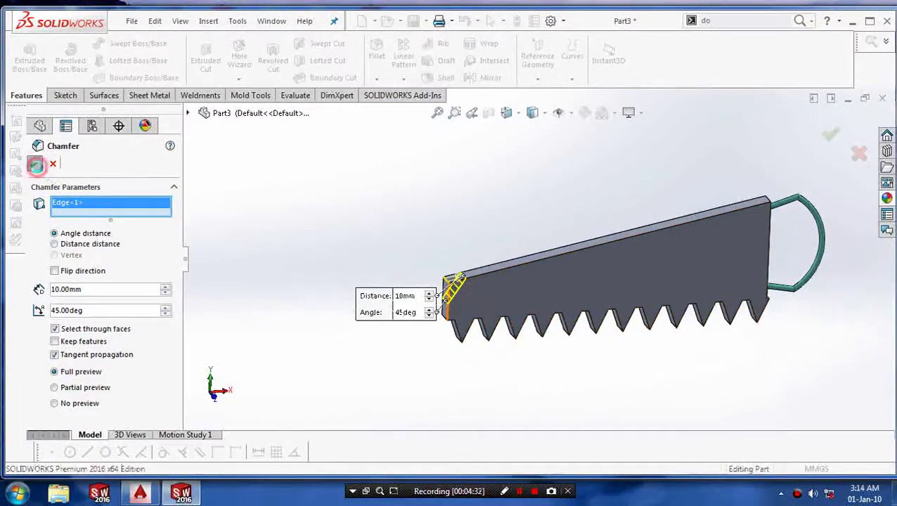
left_click(35, 163)
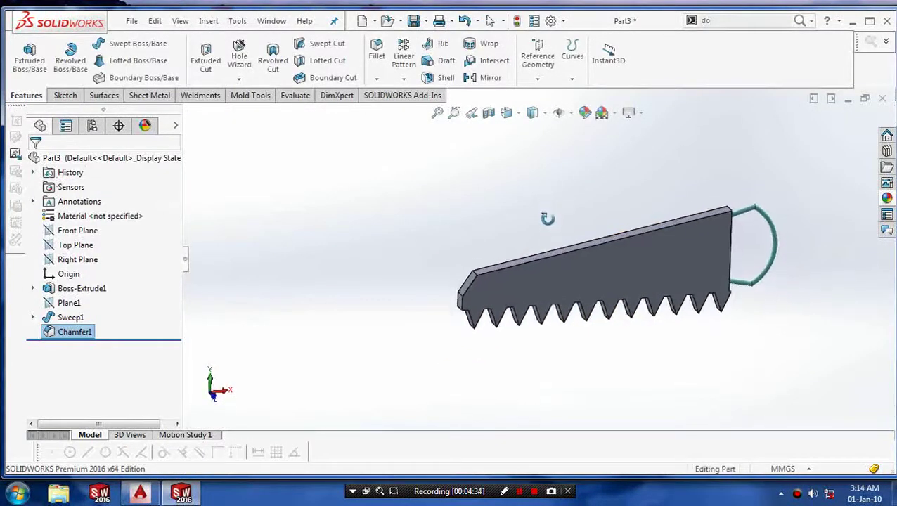
scroll(717, 191, "down", 1)
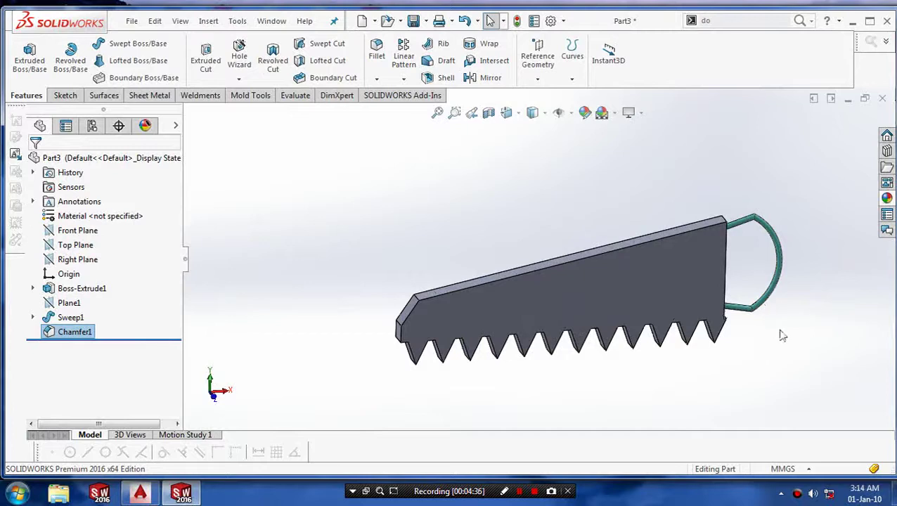
scroll(782, 336, "down", 1)
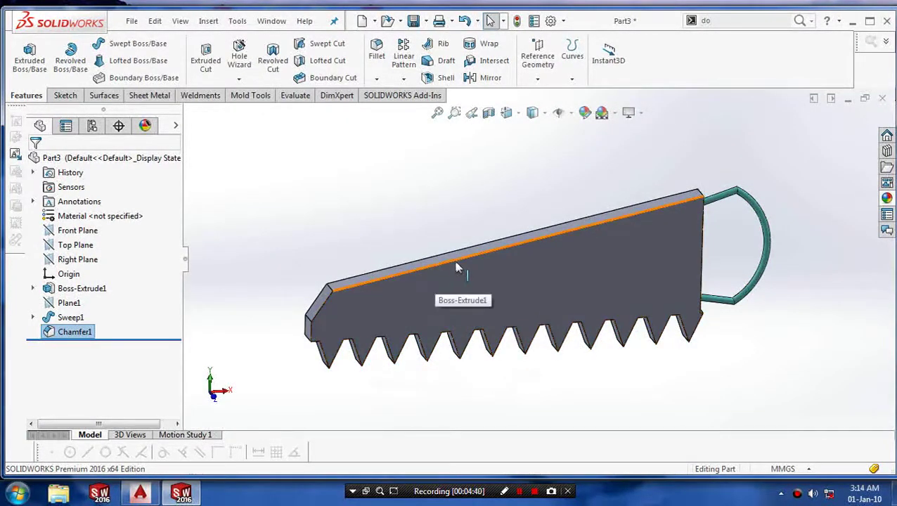
Step: Give the blade's two side faces a dark grey appearance, RGB 128, 128, 128
left_click(467, 278)
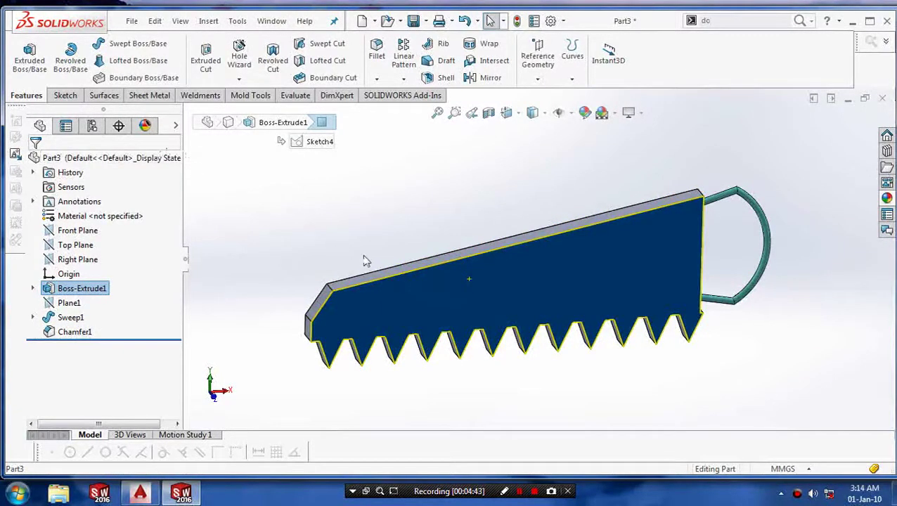
middle_click_drag(367, 261, 523, 281)
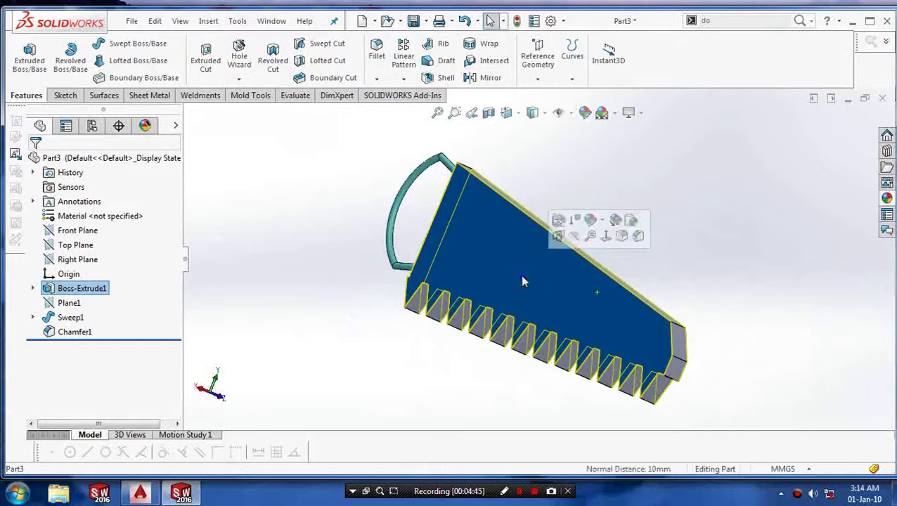
right_click(524, 281)
left_click(576, 178)
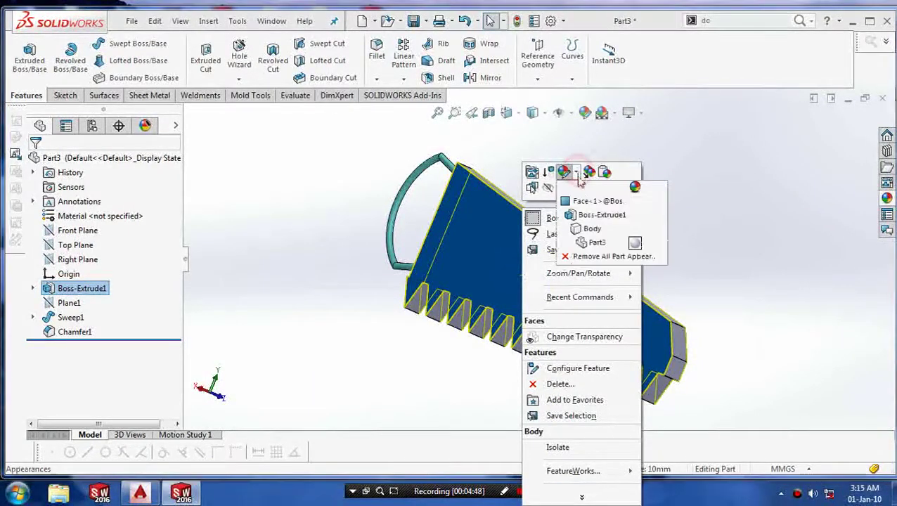
left_click(581, 198)
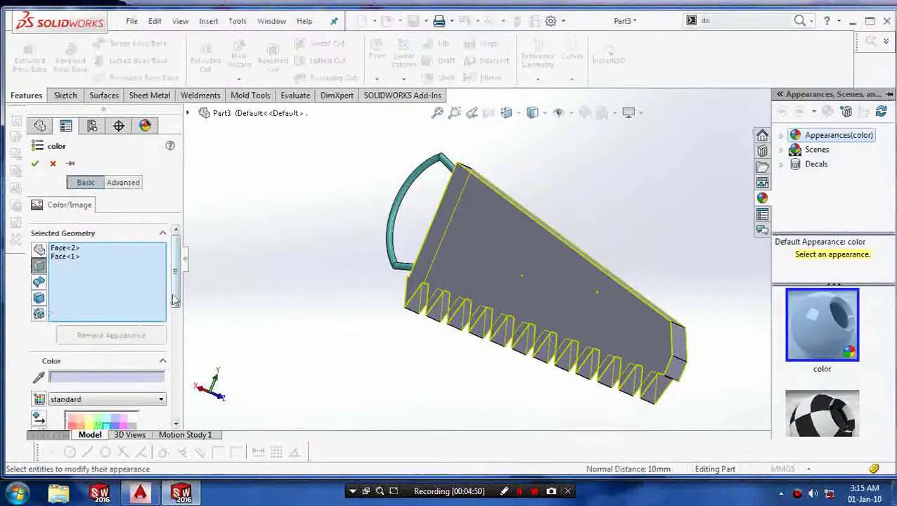
left_click_drag(175, 300, 176, 355)
left_click(134, 261)
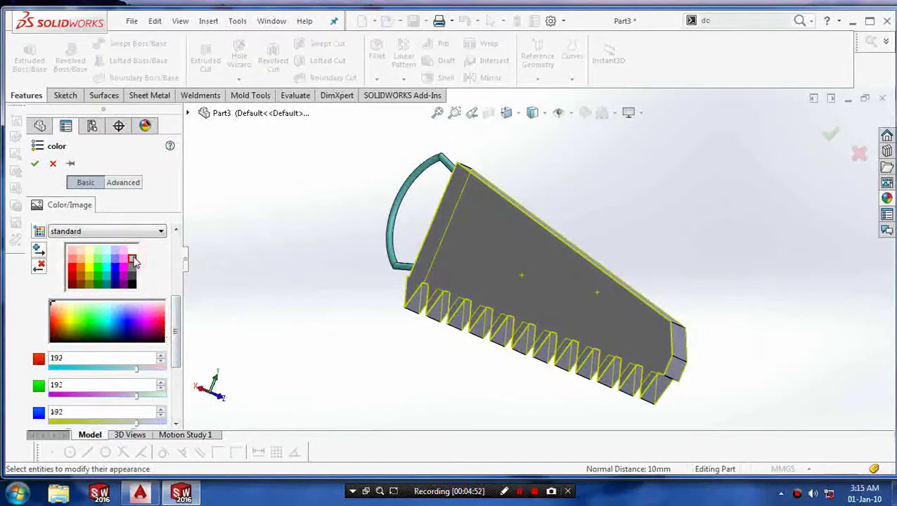
left_click(133, 269)
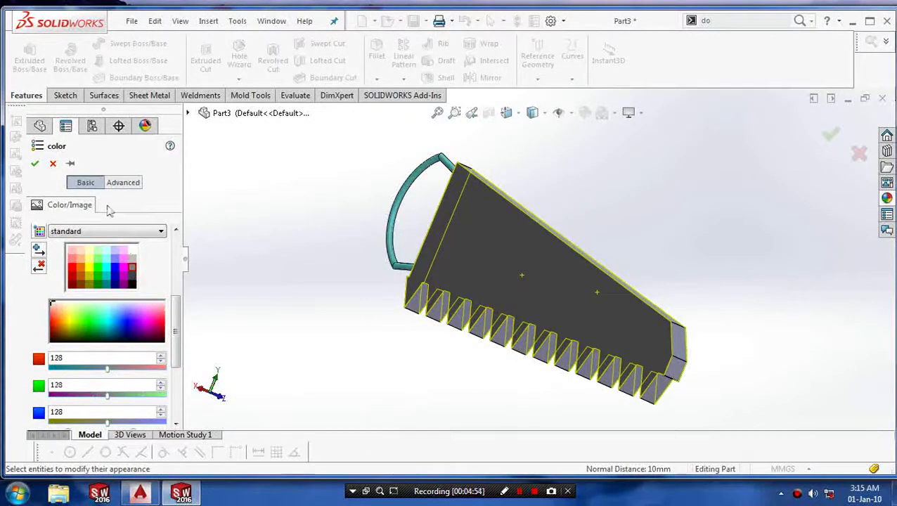
left_click(35, 163)
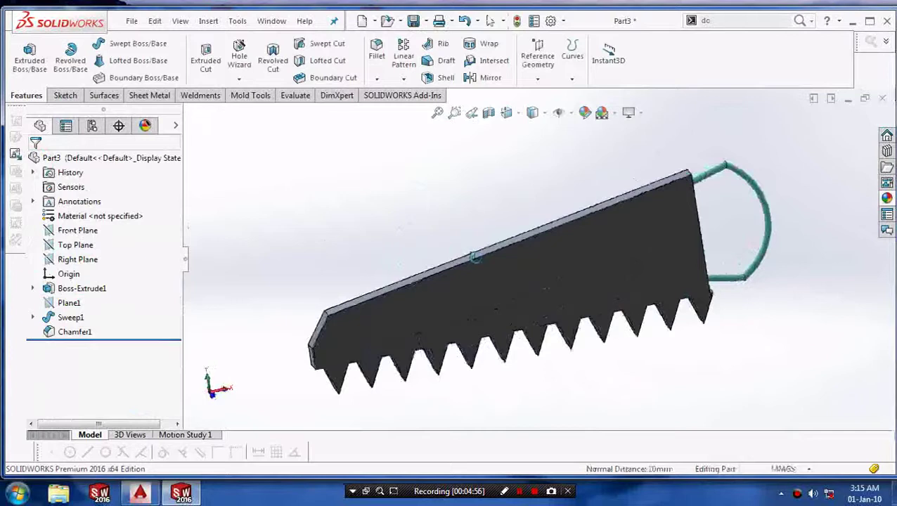